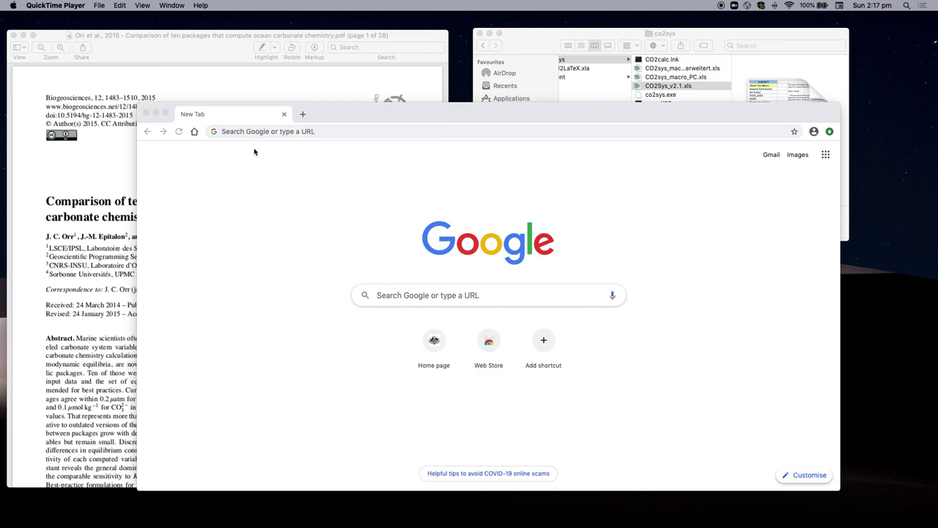
Step: Search Google for 'co2sys excel' and open the CDIAC Index of /ftp/co2sys page
{"action": "left_click", "coordinate": [440, 298]}
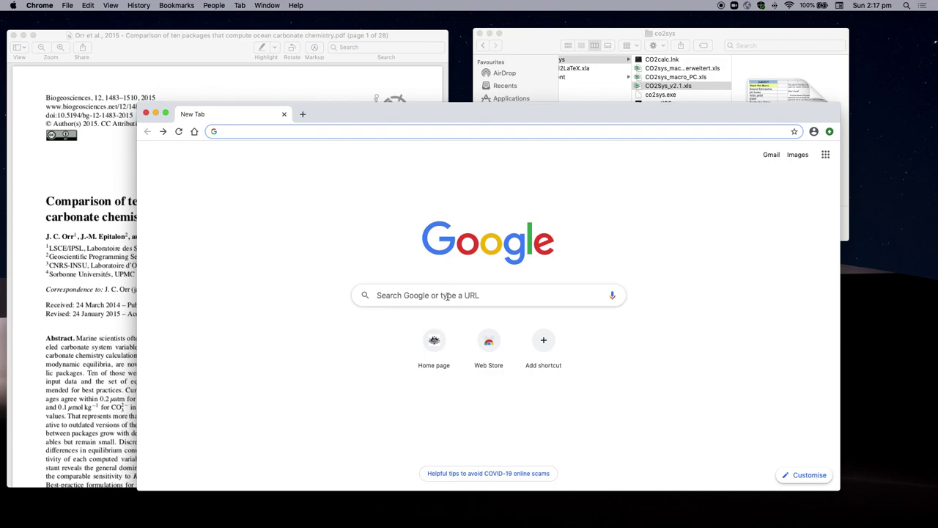
{"action": "left_click", "coordinate": [446, 296]}
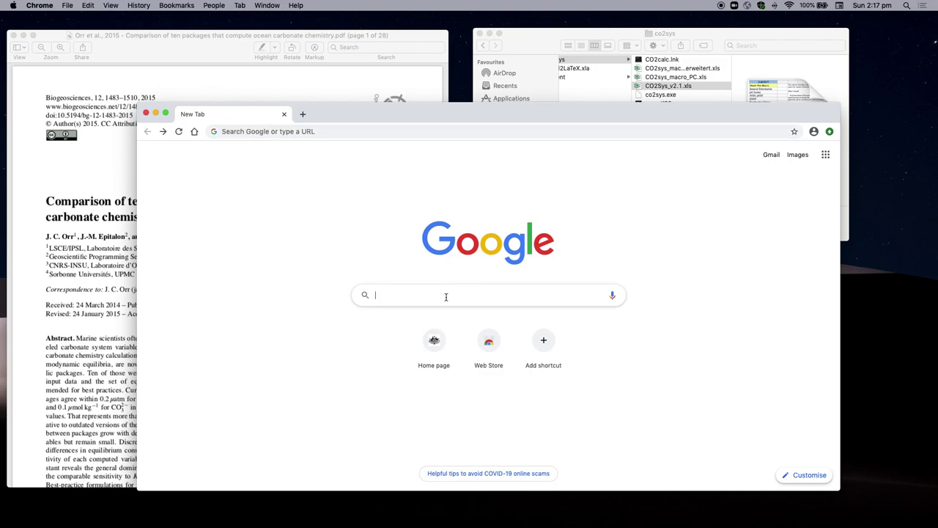
{"action": "type", "text": "co2"}
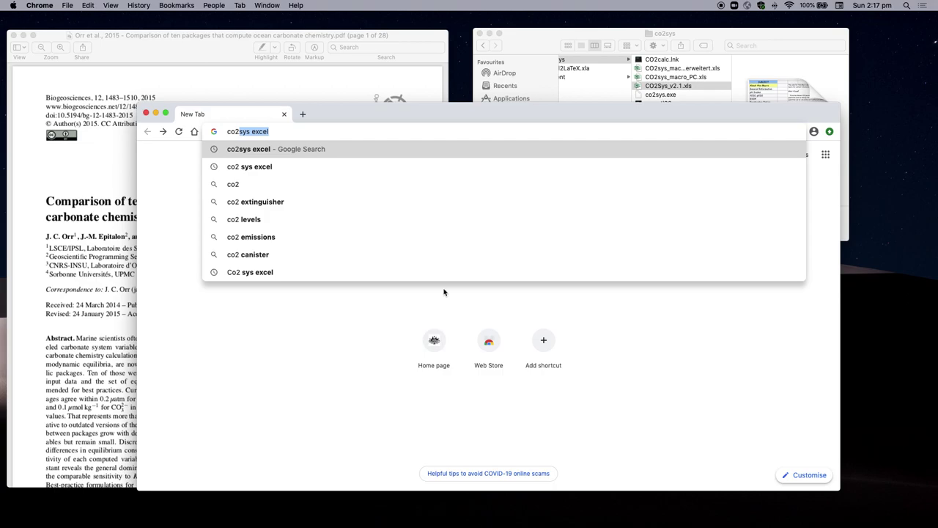
{"action": "left_click", "coordinate": [274, 131]}
{"action": "key", "text": "Return"}
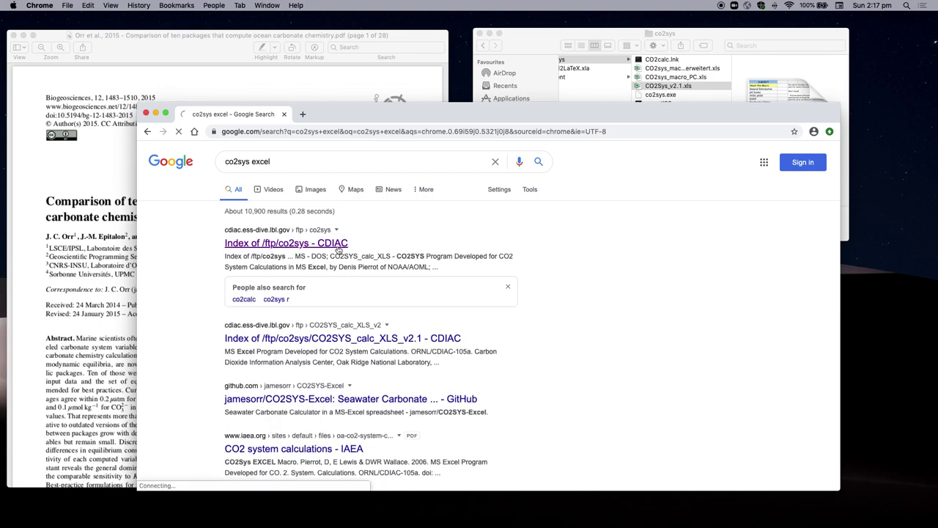
{"action": "left_click", "coordinate": [286, 245]}
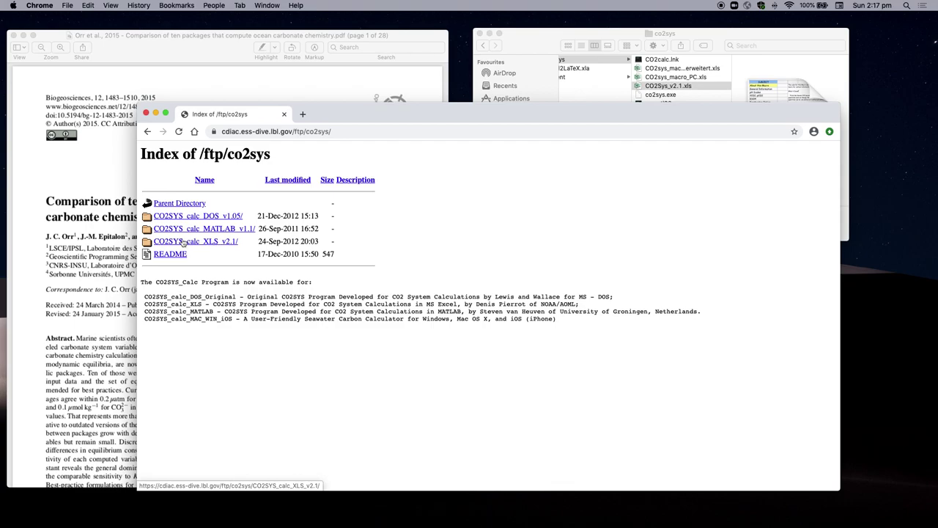
Step: Open CO2Sys_v2.1.xls from Finder in Excel with macros enabled
{"action": "left_click", "coordinate": [621, 35]}
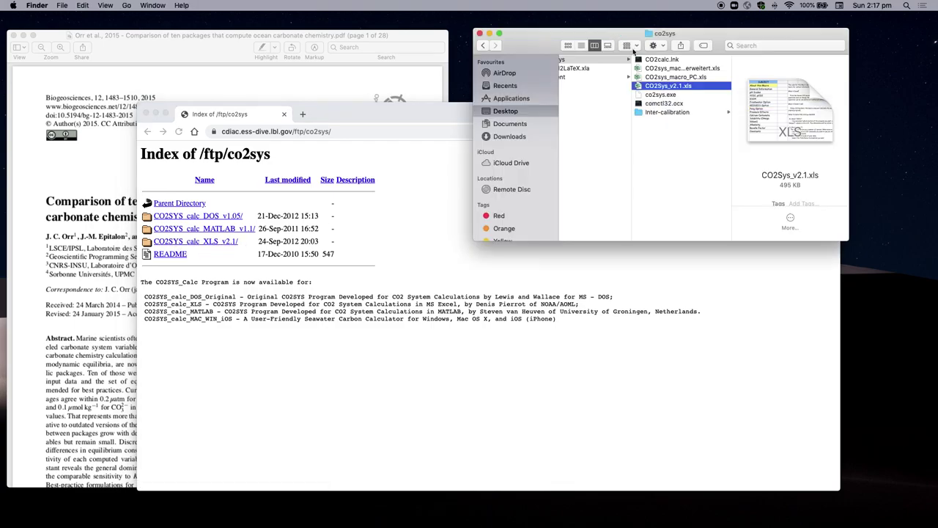
{"action": "double_click", "coordinate": [665, 86]}
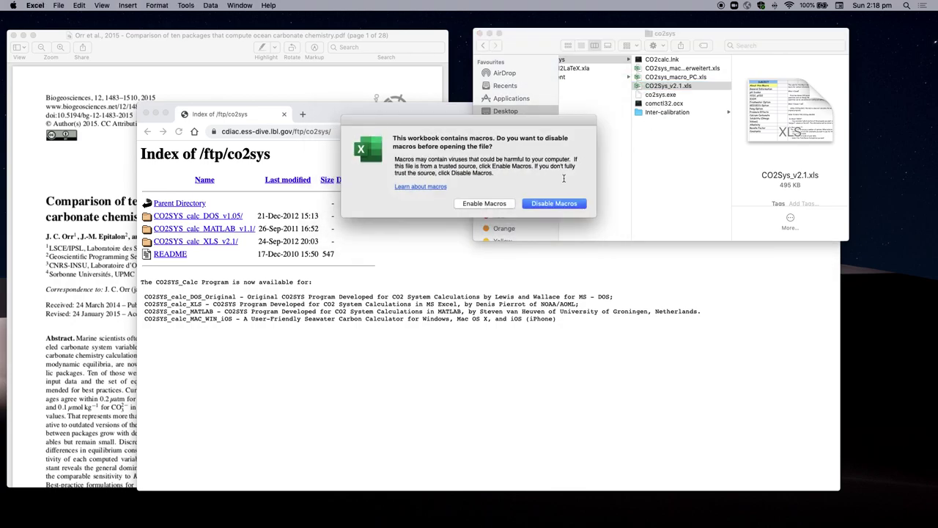
{"action": "left_click", "coordinate": [495, 206]}
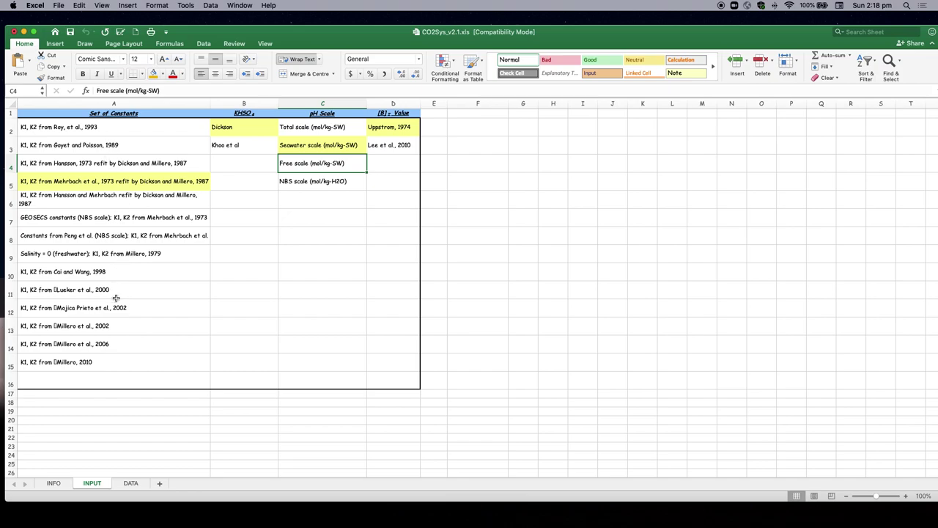
Step: On the INPUT sheet, select Lueker et al., 2000 K1/K2, Dickson KHSO4 and Uppstrom, 1974 boron
{"action": "left_click", "coordinate": [87, 292]}
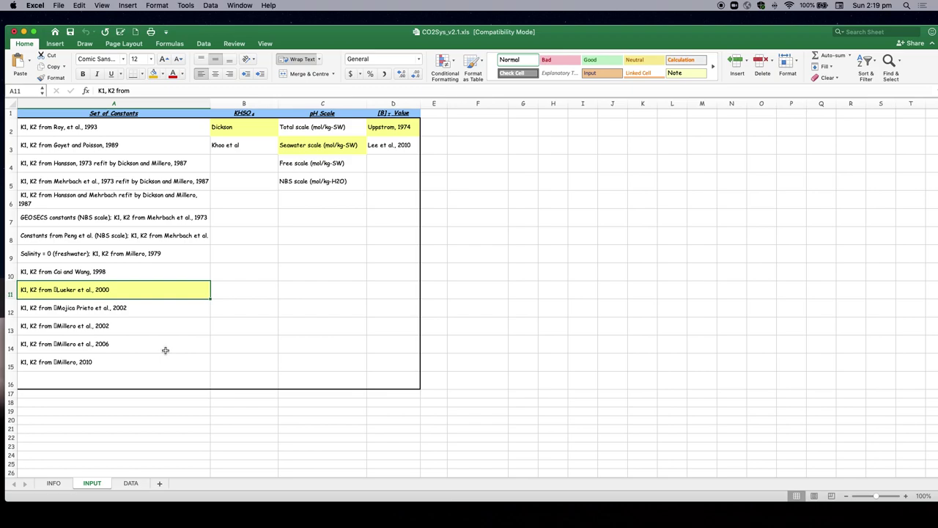
{"action": "left_click", "coordinate": [114, 348]}
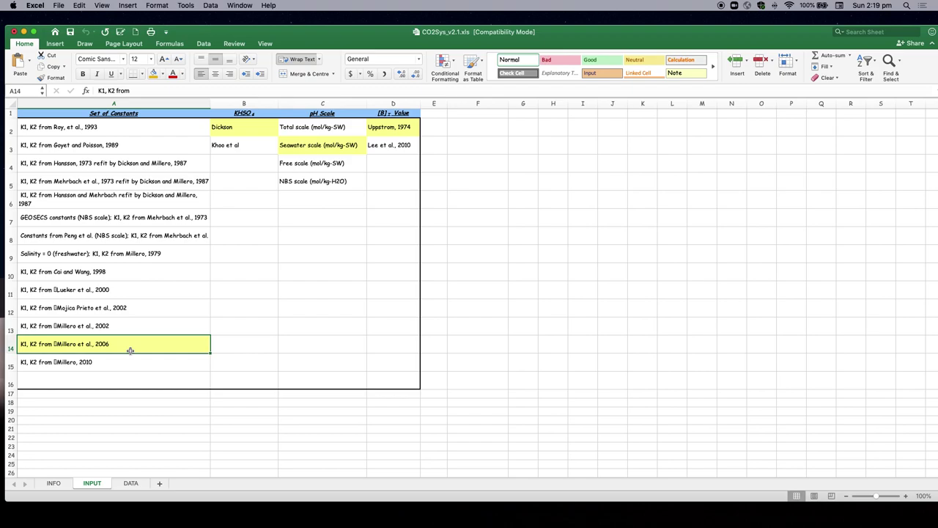
{"action": "left_click", "coordinate": [96, 290]}
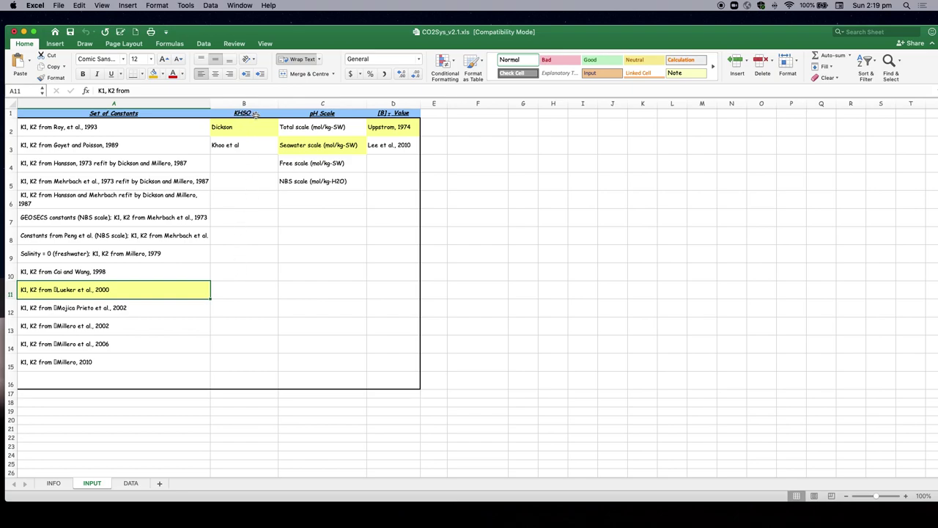
{"action": "left_click", "coordinate": [234, 129]}
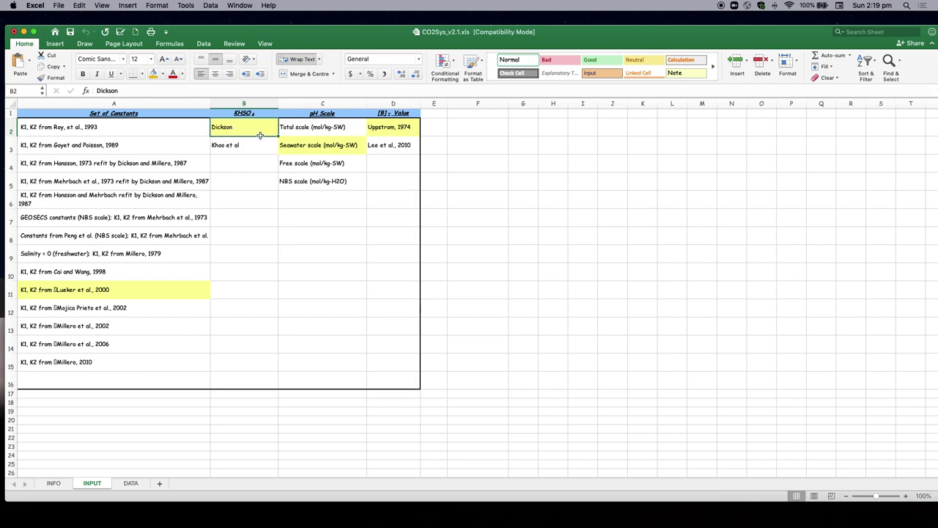
{"action": "left_click", "coordinate": [395, 129]}
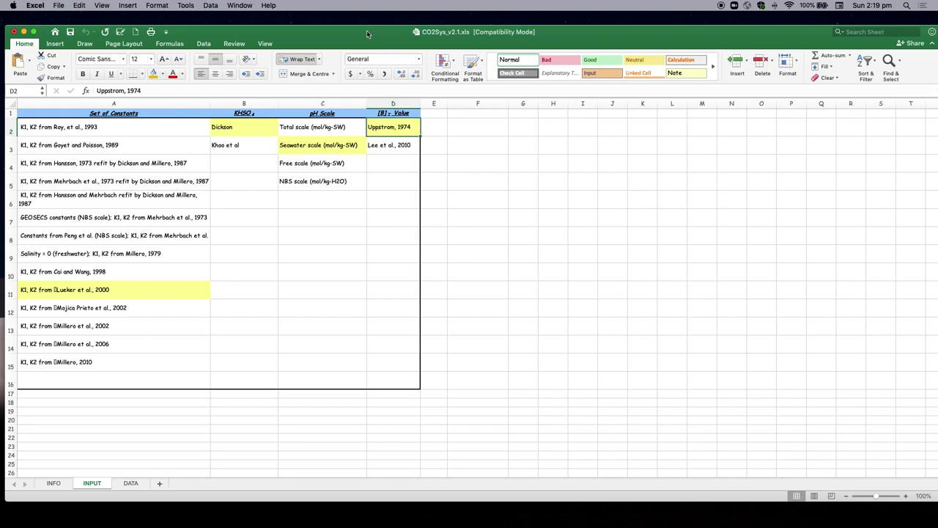
{"action": "left_click_drag", "start_coordinate": [367, 30], "coordinate": [367, 56]}
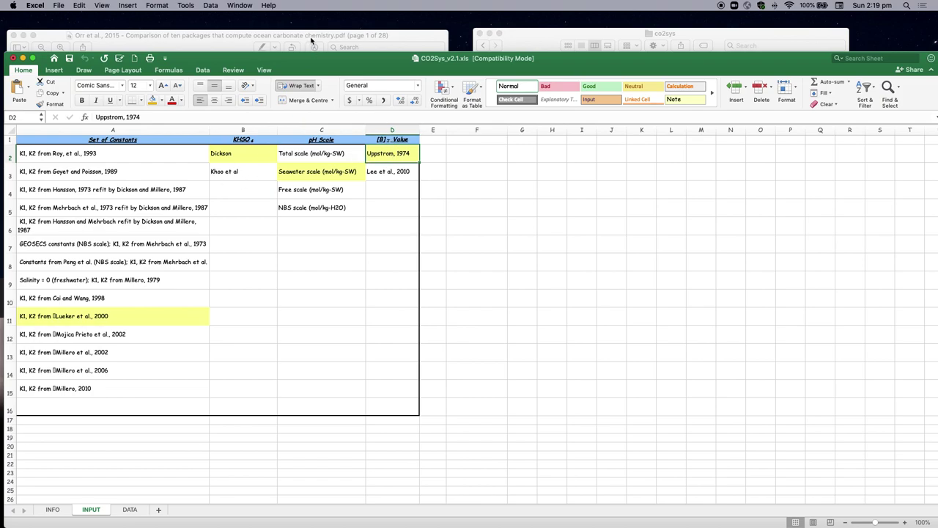
{"action": "left_click", "coordinate": [364, 37]}
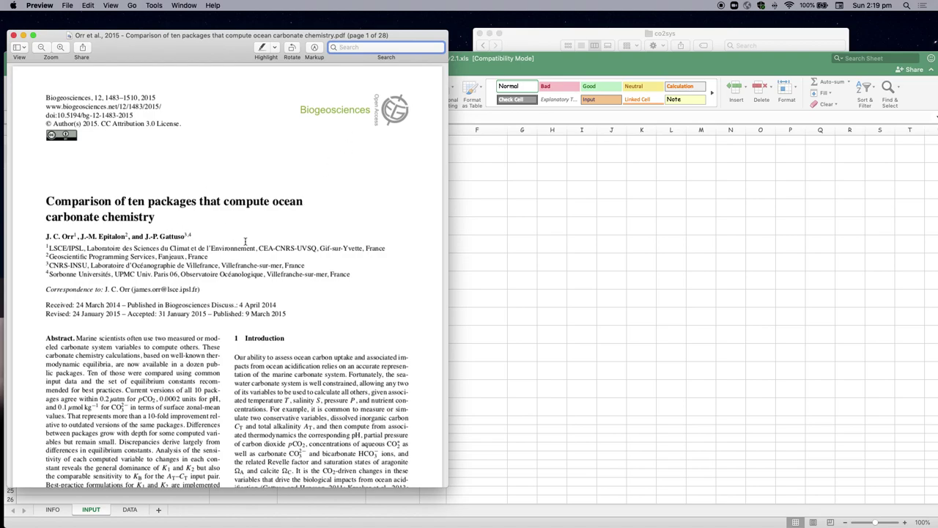
{"action": "left_click", "coordinate": [495, 66]}
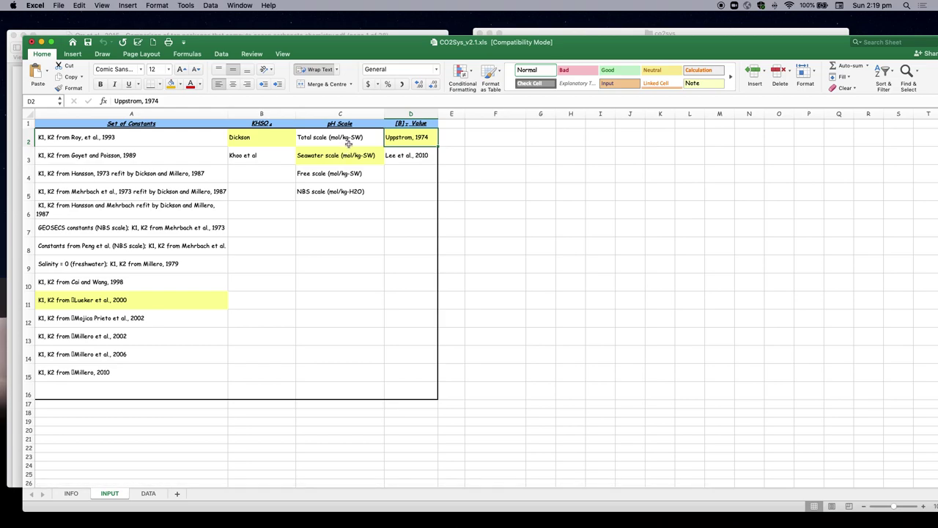
Step: Set the INPUT sheet's pH scale to Total scale (mol/kg-SW), moving the book screenshot aside
{"action": "left_click", "coordinate": [349, 143]}
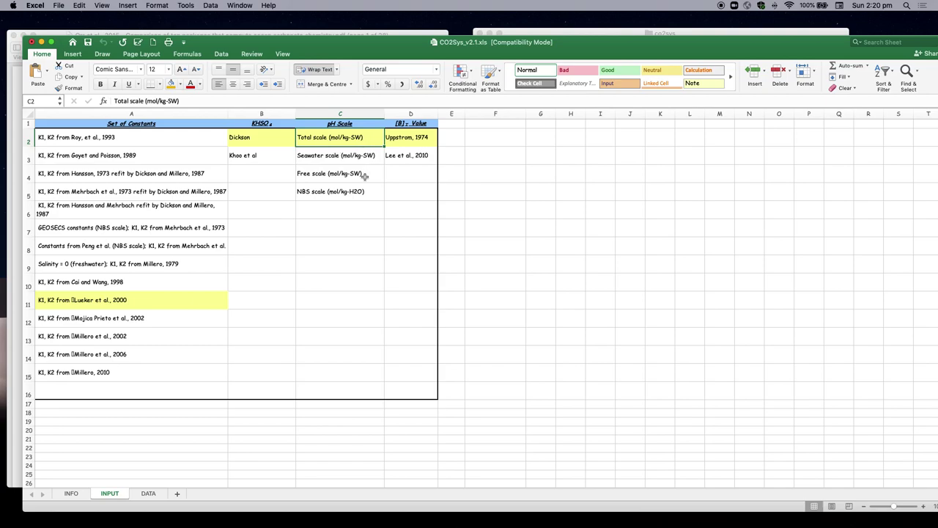
{"action": "left_click", "coordinate": [334, 172]}
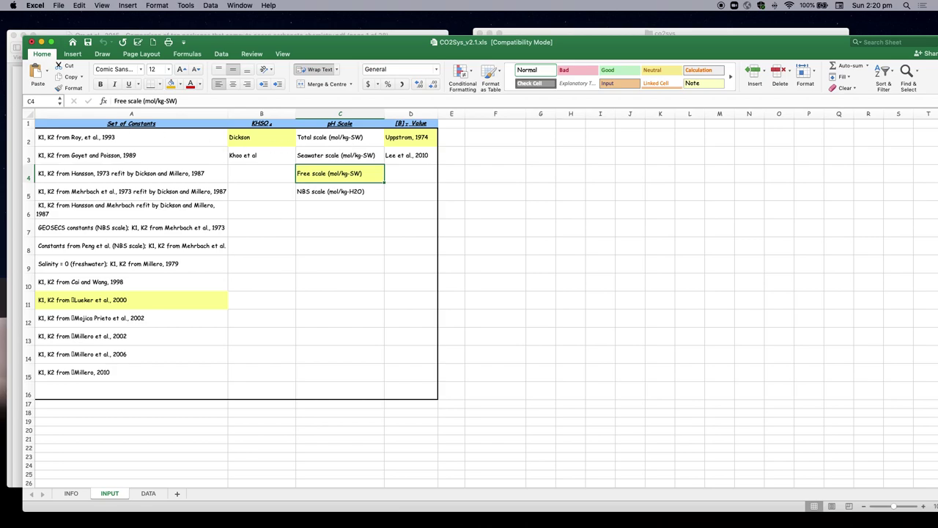
{"action": "key", "text": "super+Tab"}
{"action": "left_click_drag", "start_coordinate": [376, 114], "coordinate": [683, 111]}
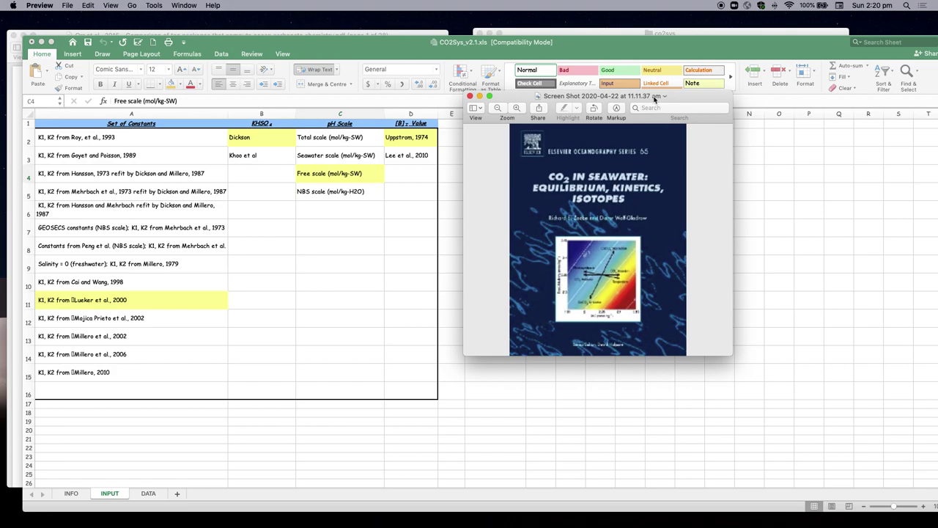
{"action": "left_click_drag", "start_coordinate": [654, 98], "coordinate": [0, 109]}
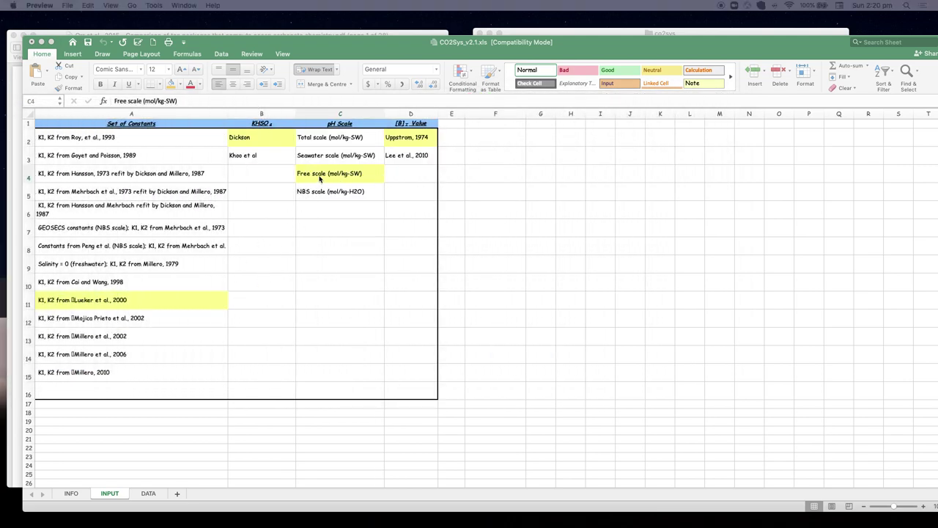
{"action": "scroll", "coordinate": [332, 142], "scroll_direction": "right", "scroll_amount": 1}
{"action": "left_click", "coordinate": [331, 142]}
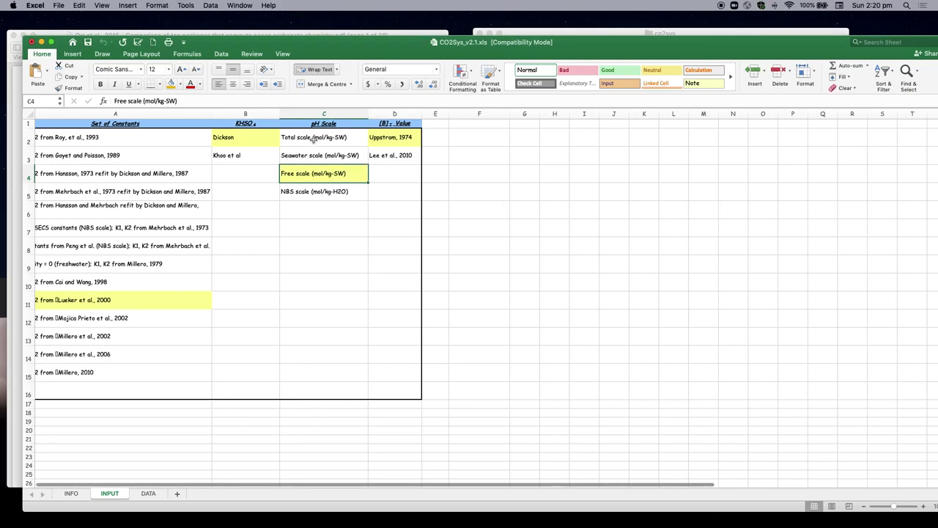
{"action": "left_click", "coordinate": [315, 139]}
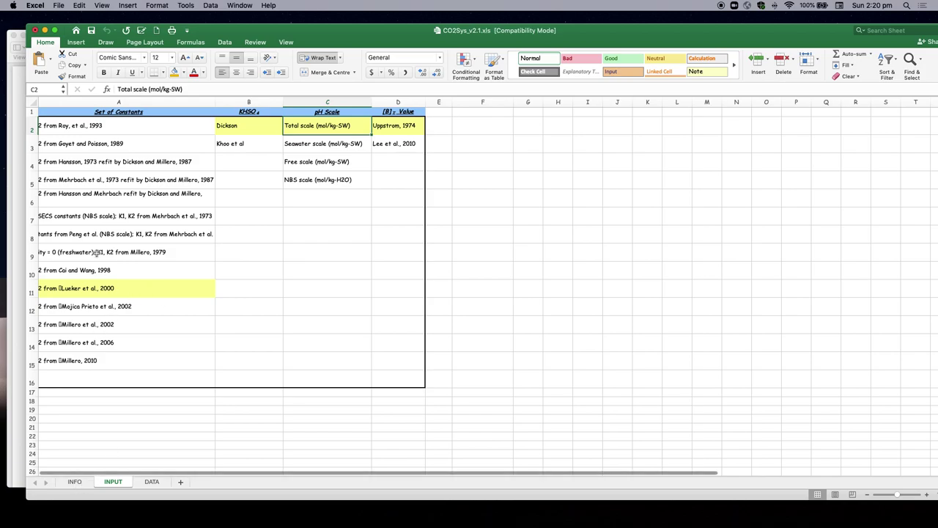
Step: Read the INFO sheet's Alkalinity notes, close the book screenshot, and return to INPUT
{"action": "left_click", "coordinate": [76, 482]}
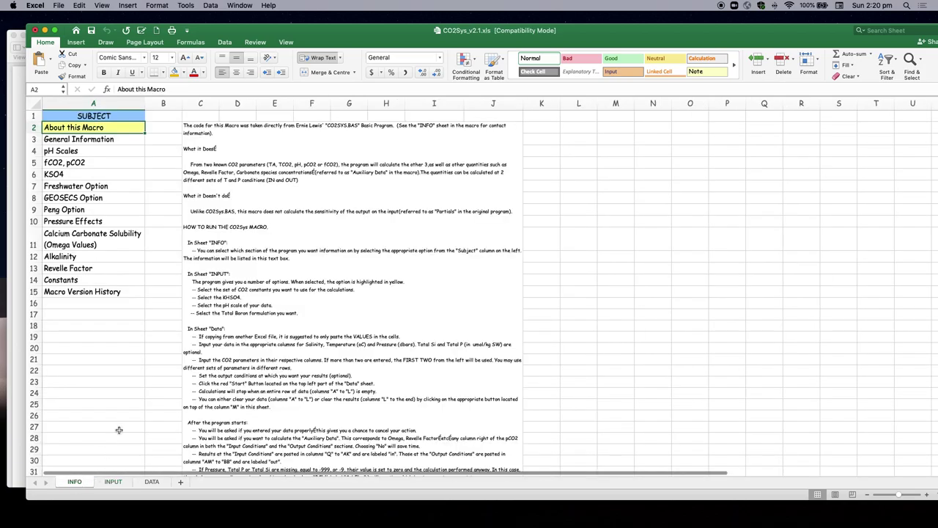
{"action": "left_click", "coordinate": [66, 256]}
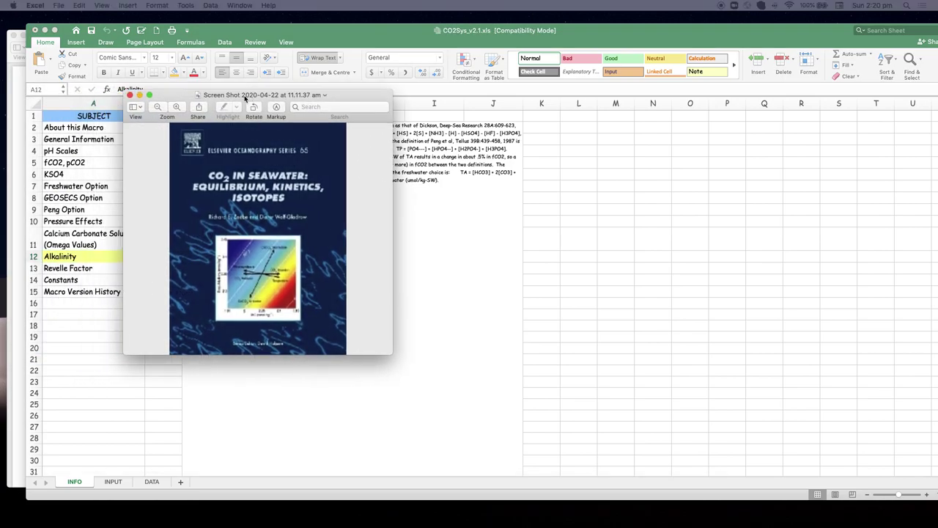
{"action": "left_click_drag", "start_coordinate": [242, 98], "coordinate": [266, 113]}
{"action": "left_click", "coordinate": [151, 109]}
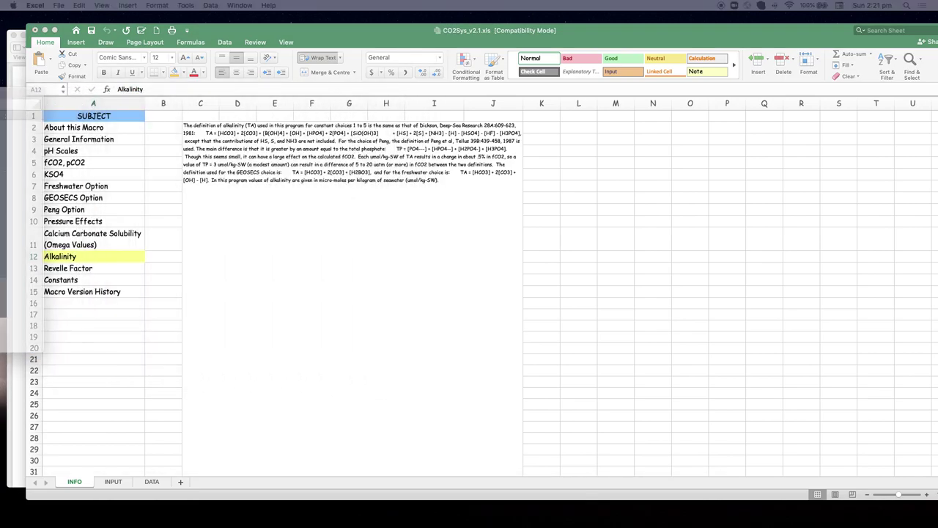
{"action": "left_click", "coordinate": [126, 484]}
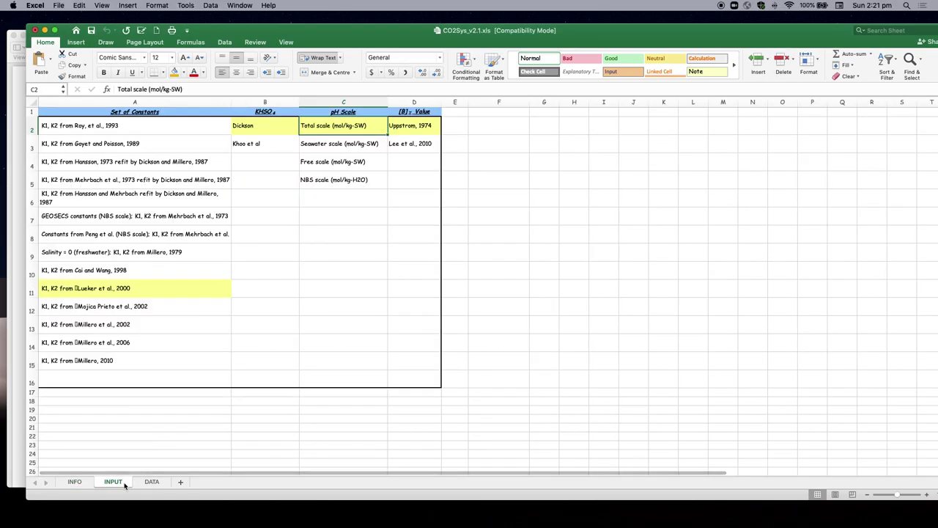
Step: Switch to the DATA sheet and select cell A4 for the new sample
{"action": "left_click", "coordinate": [152, 482]}
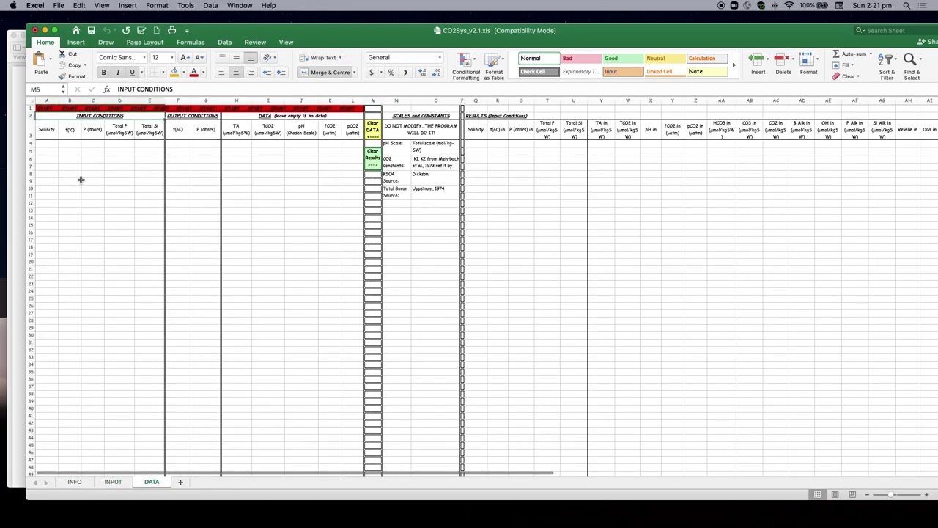
{"action": "left_click", "coordinate": [49, 145]}
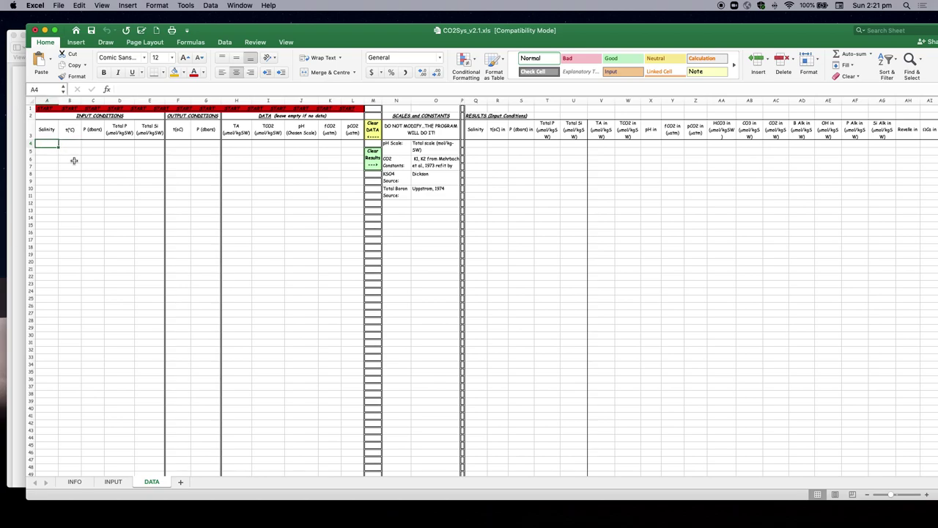
Step: Enter salinity 36, temperature 20, pressure 0, total P 2 and total Si 20 in A4:E4
{"action": "type", "text": "36"}
{"action": "key", "text": "Tab"}
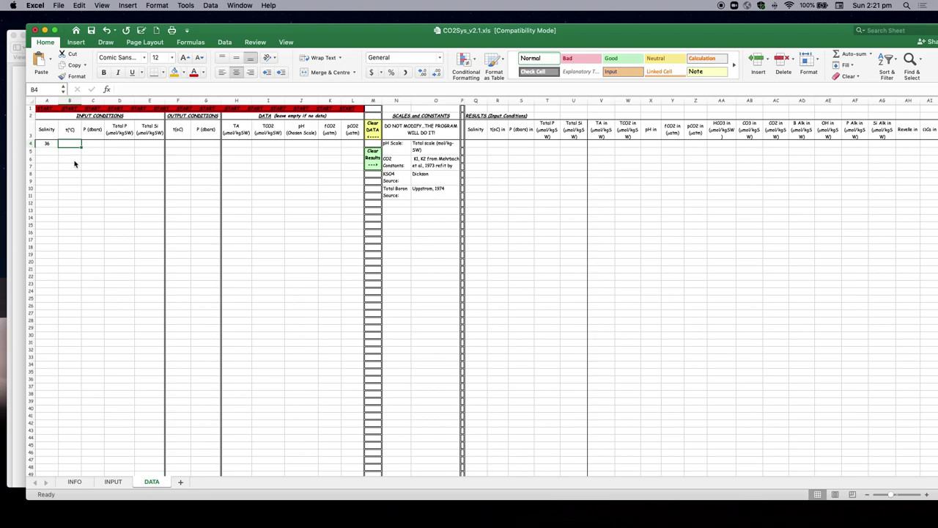
{"action": "type", "text": "20"}
{"action": "key", "text": "Tab"}
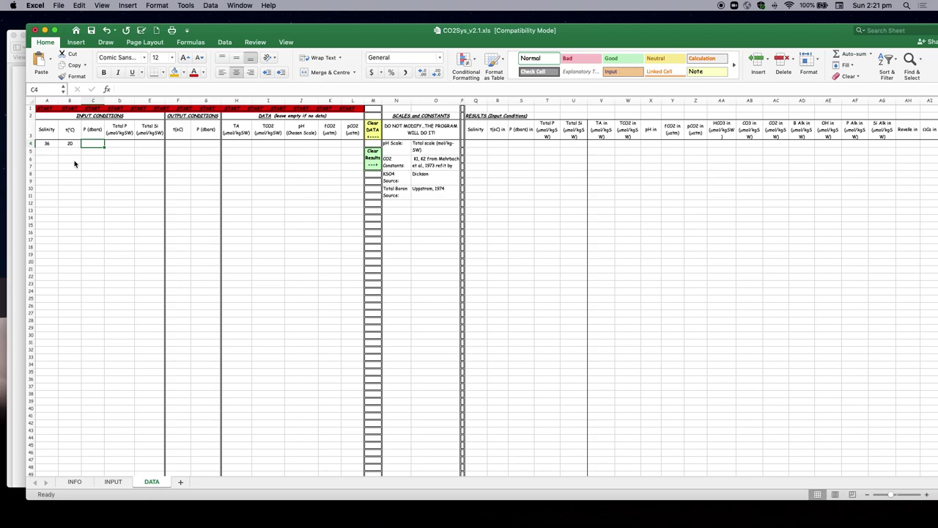
{"action": "type", "text": "0"}
{"action": "key", "text": "Tab"}
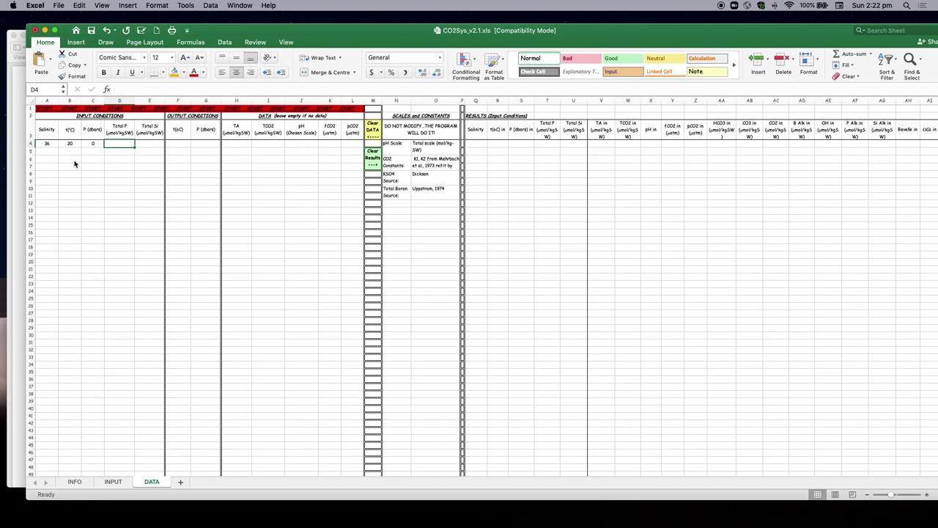
{"action": "type", "text": "23"}
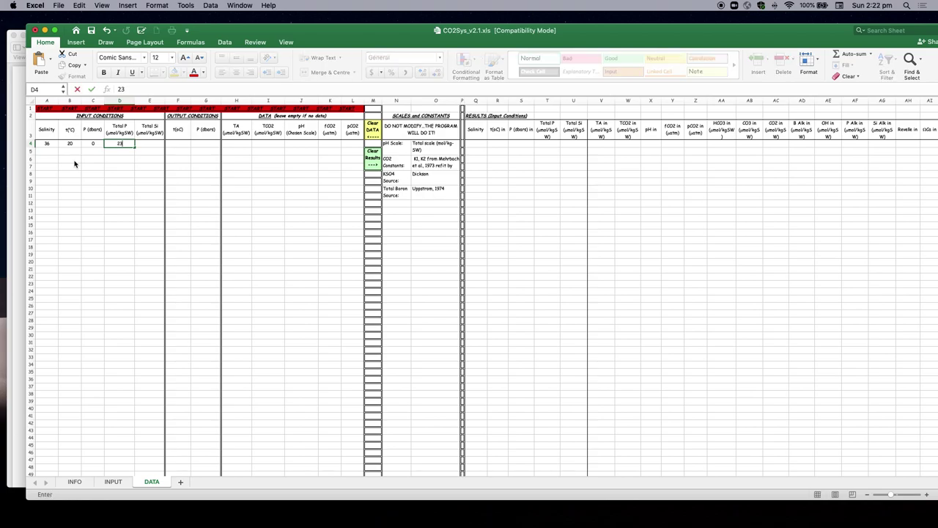
{"action": "key", "text": "Tab"}
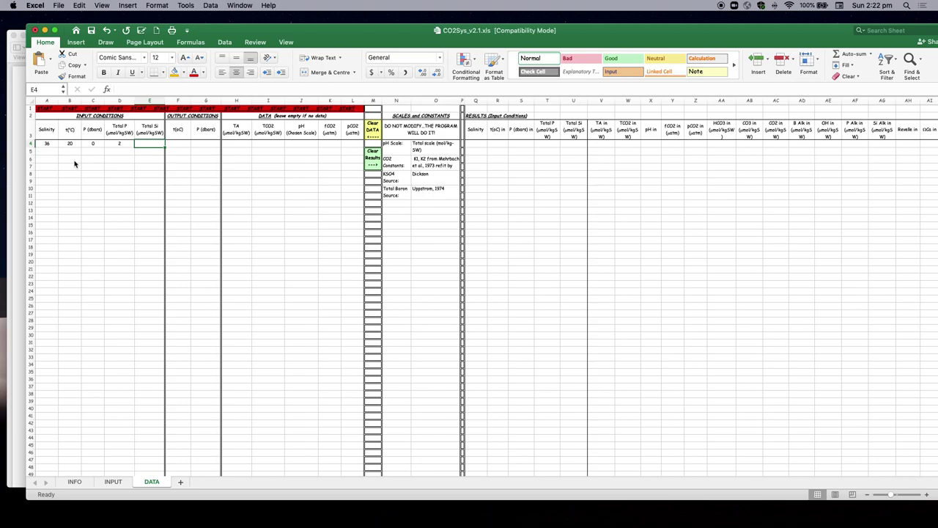
{"action": "type", "text": "20"}
{"action": "key", "text": "Tab"}
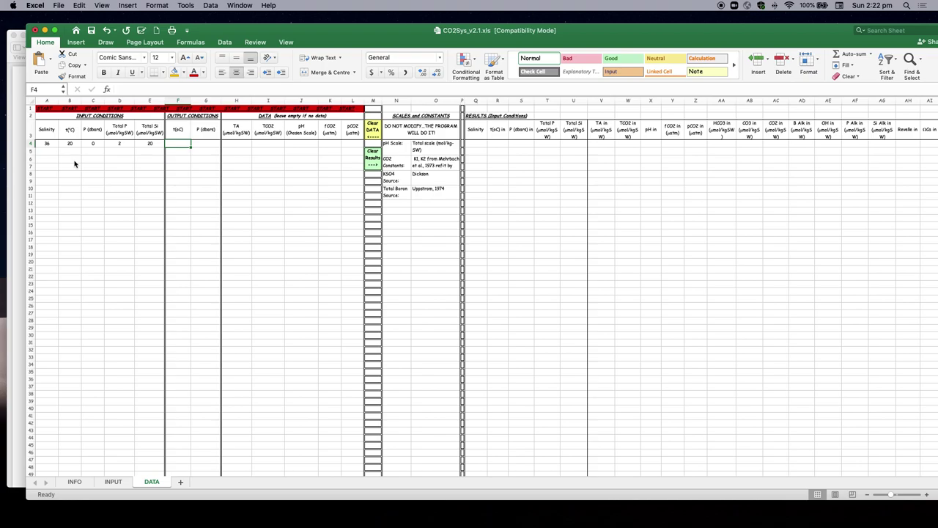
Step: Enter output temperature 20 and output pressure 0 in F4:G4
{"action": "key", "text": "Left"}
{"action": "key", "text": "Left"}
{"action": "key", "text": "Left"}
{"action": "key", "text": "Left"}
{"action": "key", "text": "Right"}
{"action": "key", "text": "Right"}
{"action": "key", "text": "Right"}
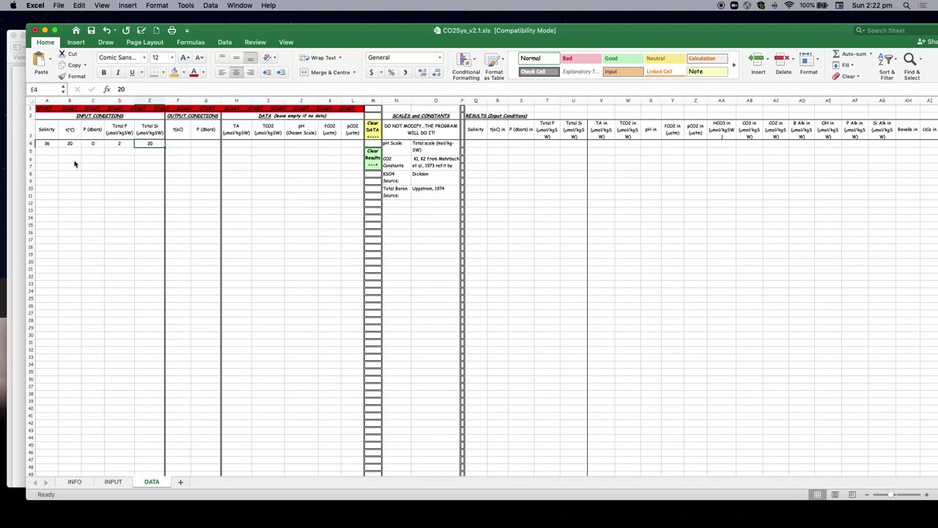
{"action": "key", "text": "Right"}
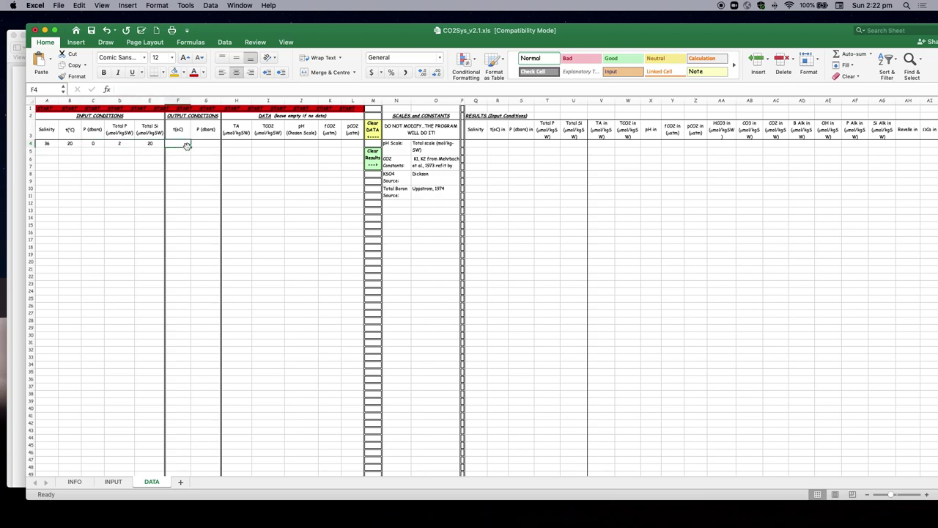
{"action": "type", "text": "20"}
{"action": "key", "text": "Tab"}
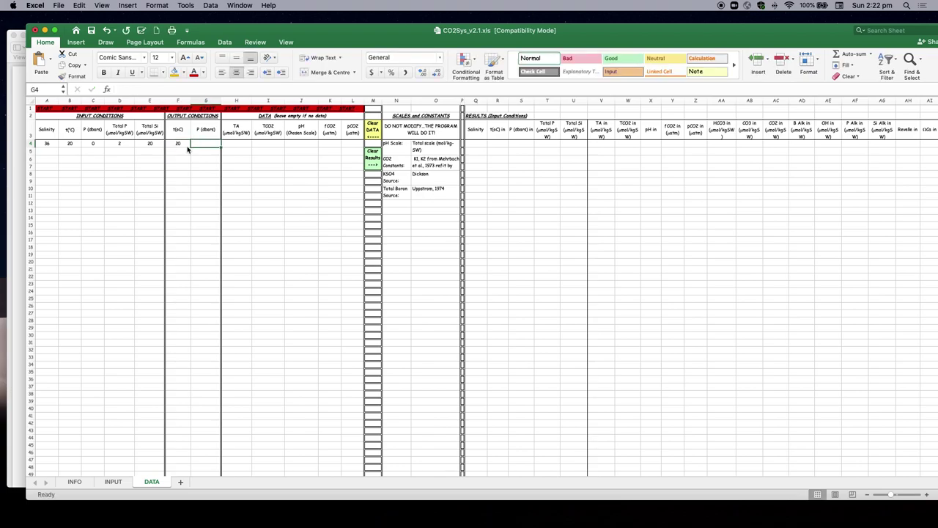
{"action": "type", "text": "0"}
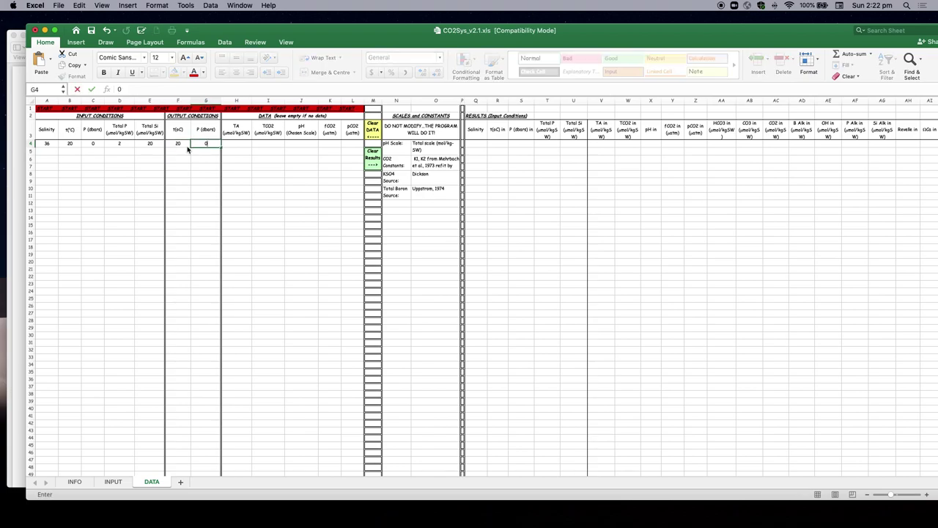
{"action": "key", "text": "Tab"}
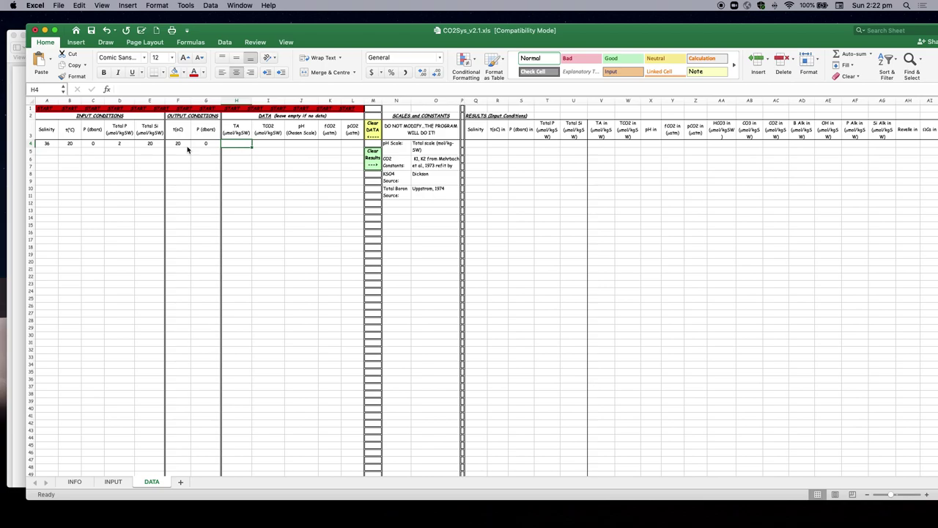
{"action": "key", "text": "Tab"}
{"action": "key", "text": "Tab"}
{"action": "key", "text": "Tab"}
{"action": "key", "text": "Tab"}
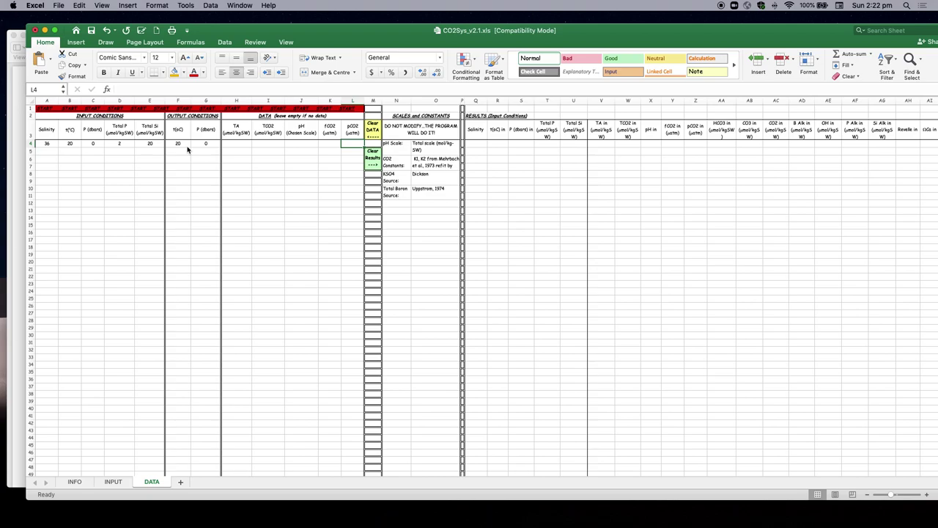
Step: Enter pCO2 410 in L4 and TA 2350 in H4
{"action": "type", "text": "410"}
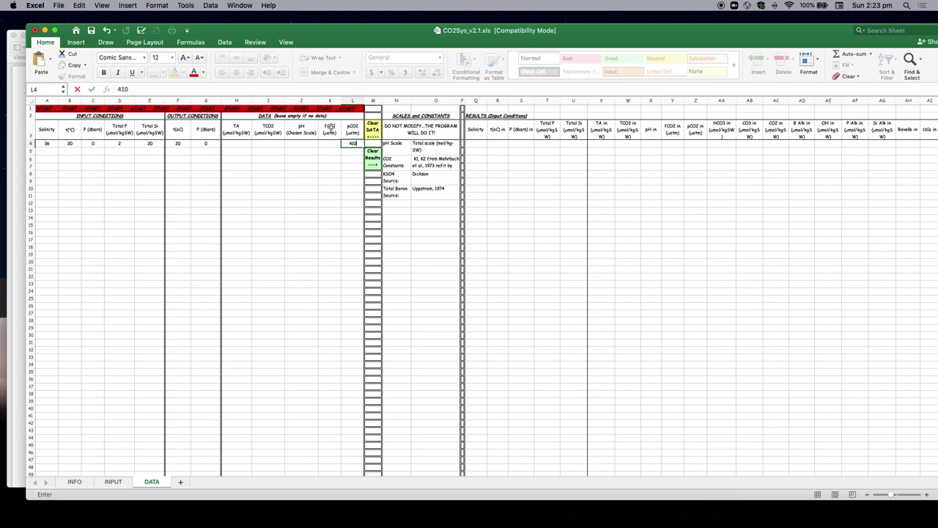
{"action": "left_click", "coordinate": [330, 129]}
{"action": "left_click", "coordinate": [352, 129]}
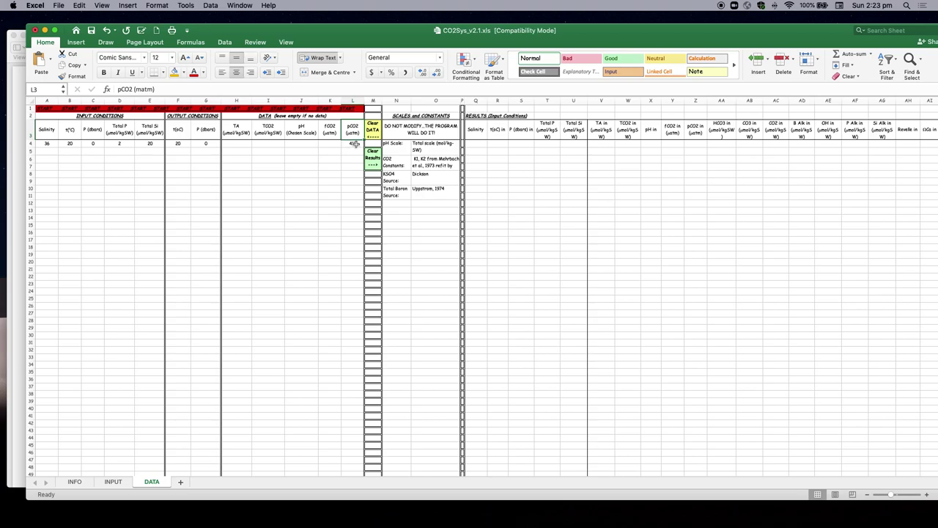
{"action": "left_click", "coordinate": [240, 144]}
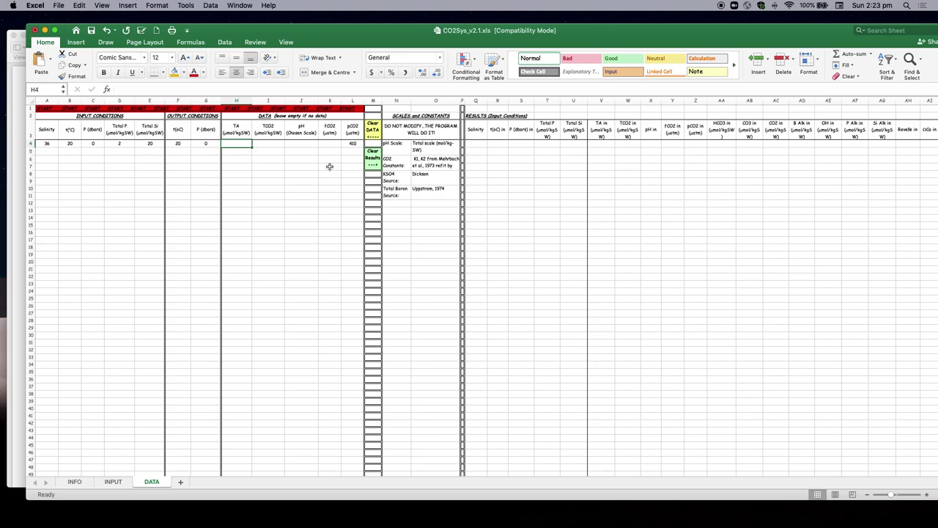
{"action": "type", "text": "2350"}
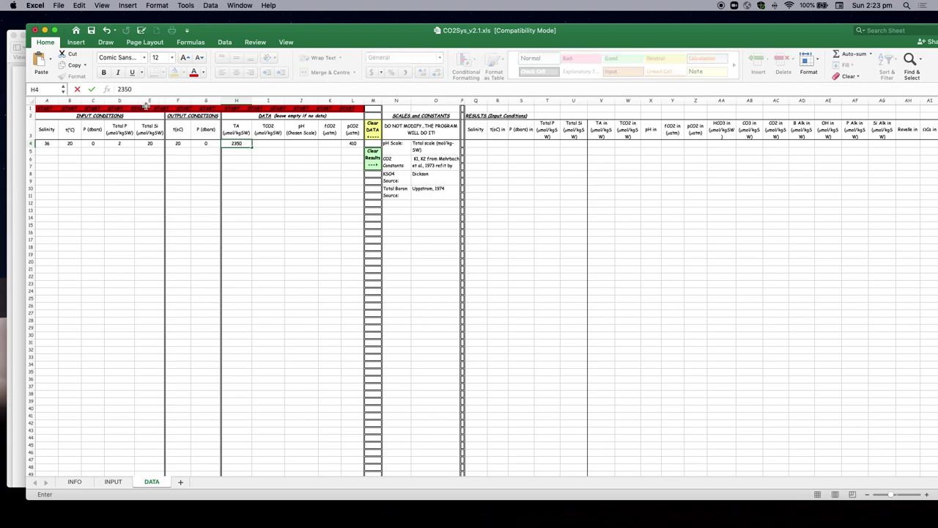
{"action": "left_click", "coordinate": [352, 153]}
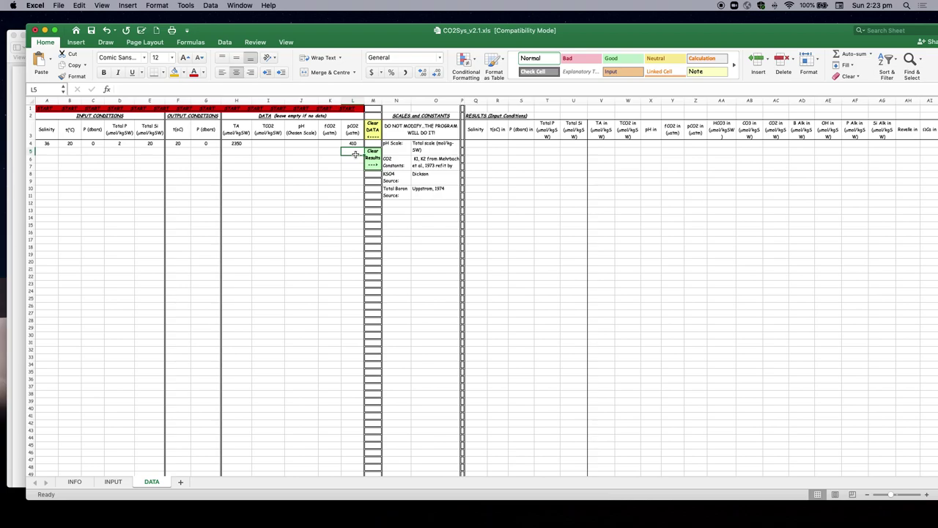
Step: Enter pCO2 values 500 and 1000 in L5 and L6
{"action": "type", "text": "500"}
{"action": "key", "text": "Return"}
{"action": "type", "text": "1000"}
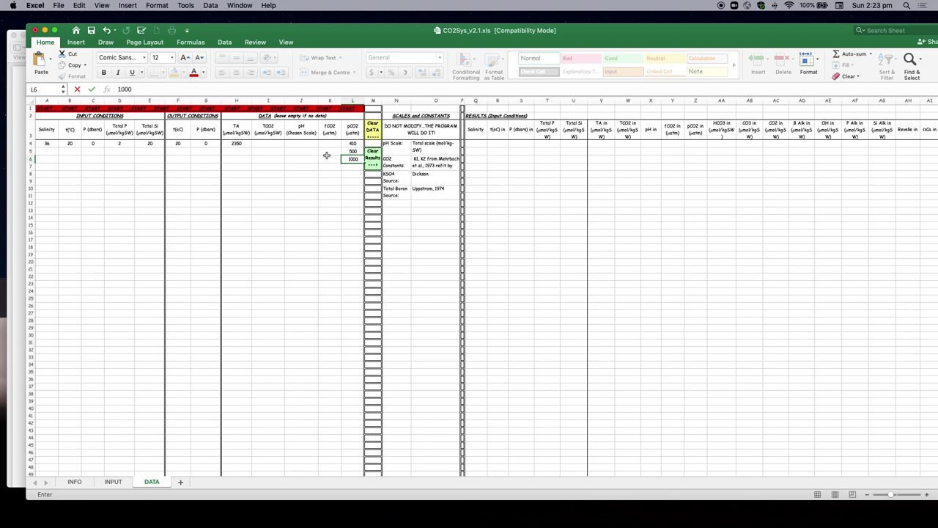
{"action": "left_click", "coordinate": [305, 167]}
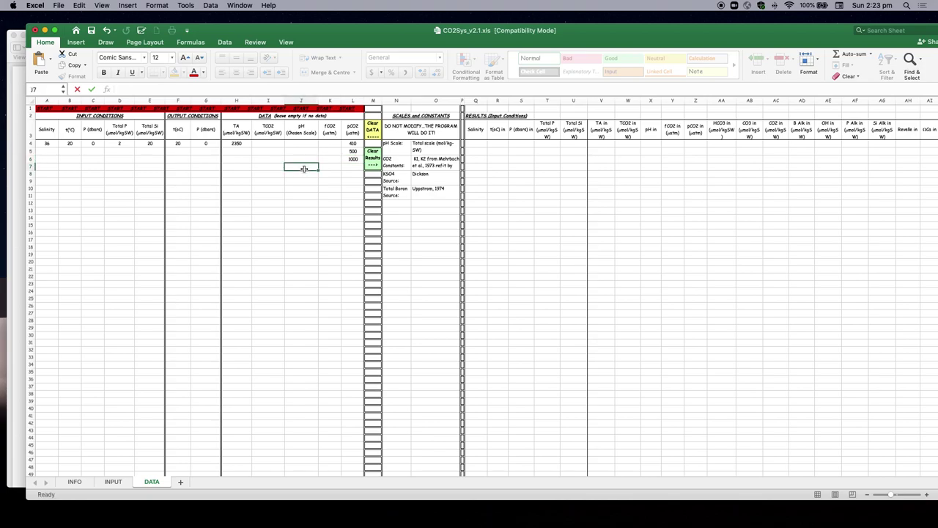
Step: Fill TA 2350 and row 4's input conditions A4:G4 down through row 6
{"action": "left_click", "coordinate": [246, 144]}
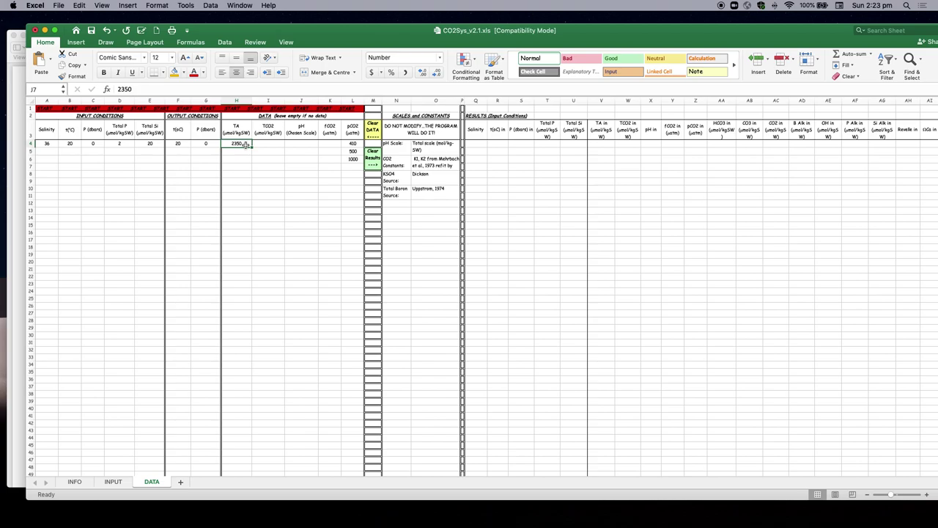
{"action": "left_click_drag", "start_coordinate": [251, 147], "coordinate": [249, 163]}
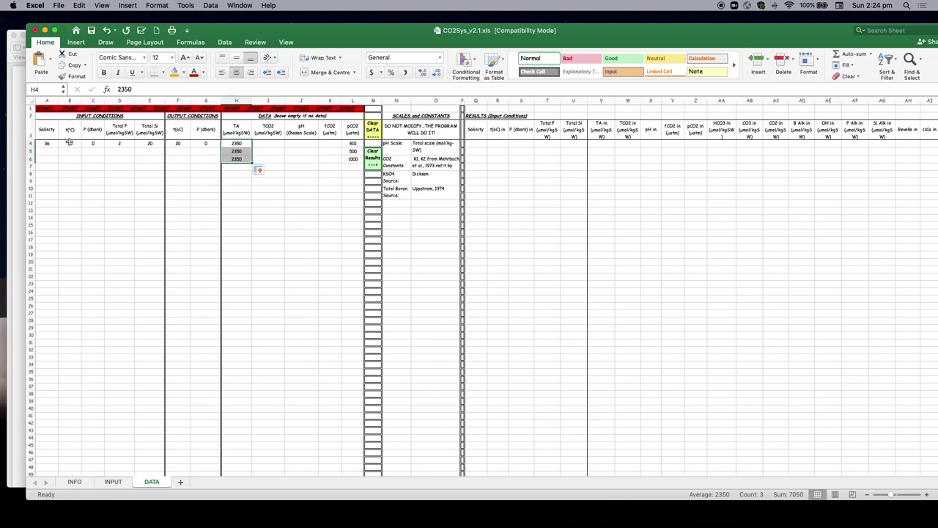
{"action": "left_click_drag", "start_coordinate": [46, 143], "coordinate": [224, 164]}
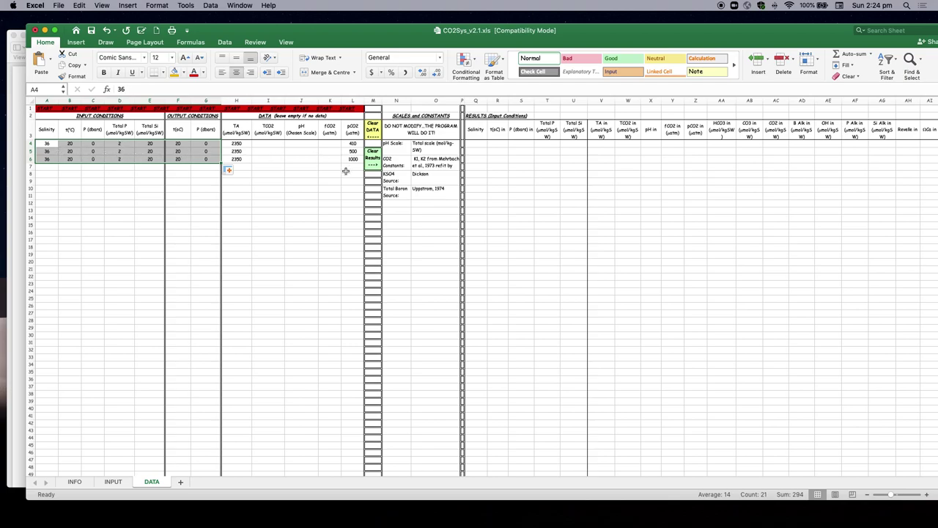
{"action": "left_click", "coordinate": [291, 181]}
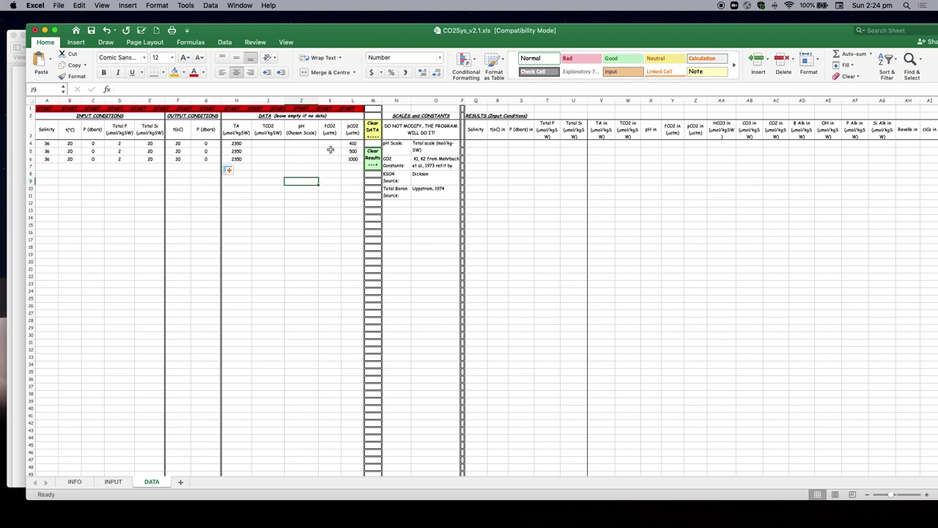
Step: Run the CO2Sys macro, confirming the data check and the Auxiliary Data calculation
{"action": "left_click", "coordinate": [288, 109]}
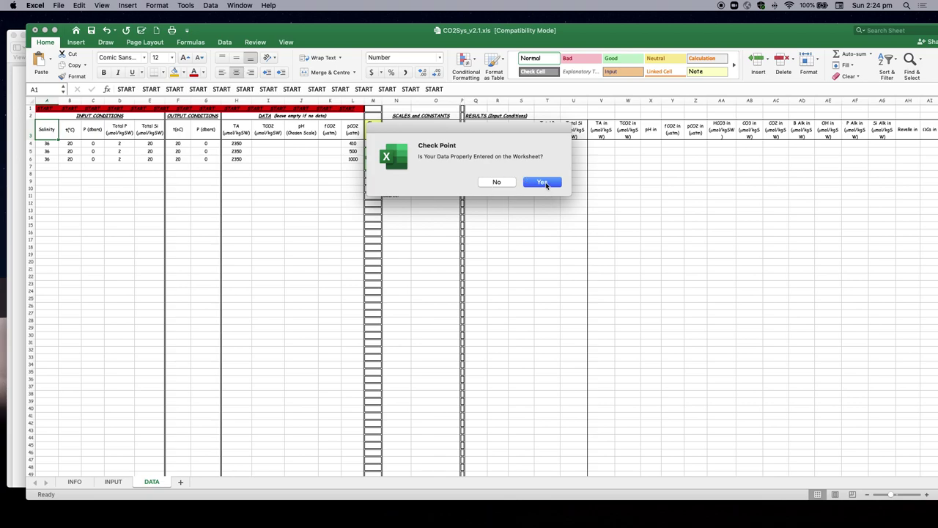
{"action": "left_click", "coordinate": [545, 185]}
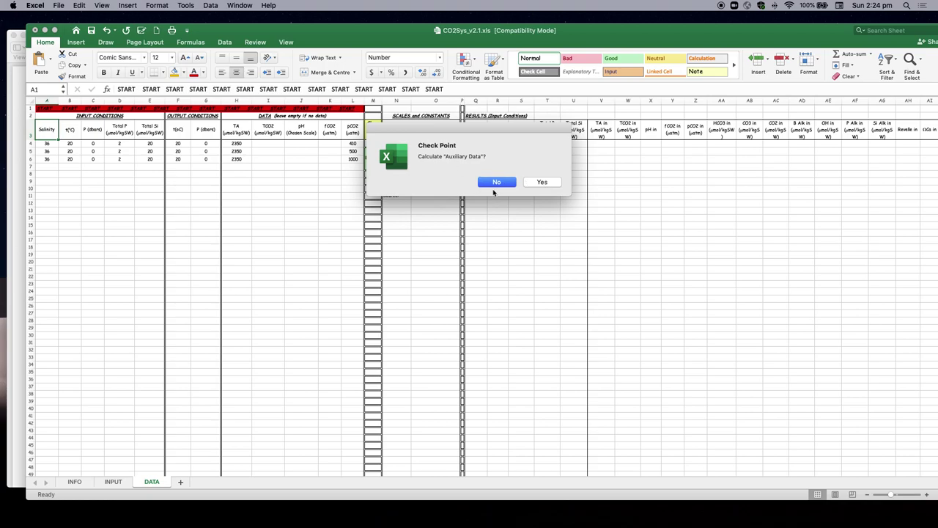
{"action": "left_click", "coordinate": [551, 185]}
{"action": "scroll", "coordinate": [568, 180], "scroll_direction": "right", "scroll_amount": 3}
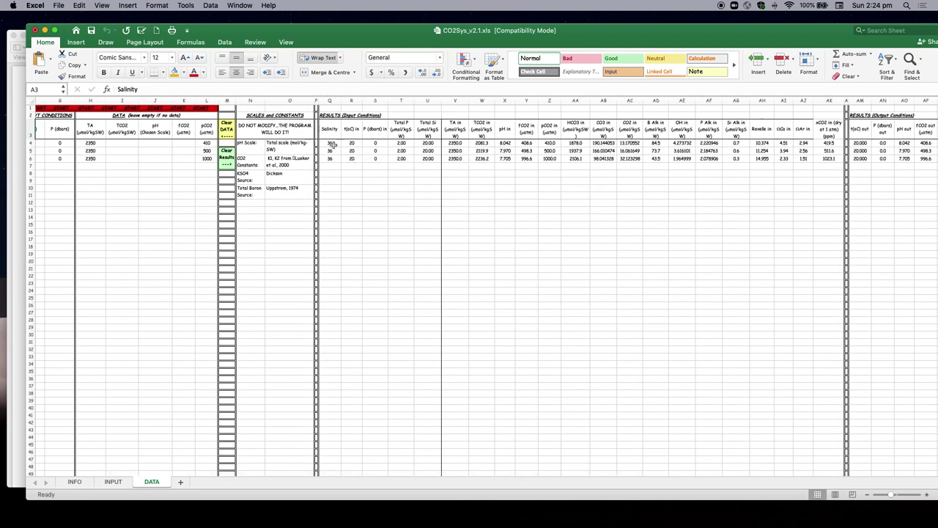
Step: Review the input-condition results for the three samples: TCO2, pH, pCO2 and calcite/aragonite saturation
{"action": "left_click_drag", "start_coordinate": [330, 143], "coordinate": [456, 159]}
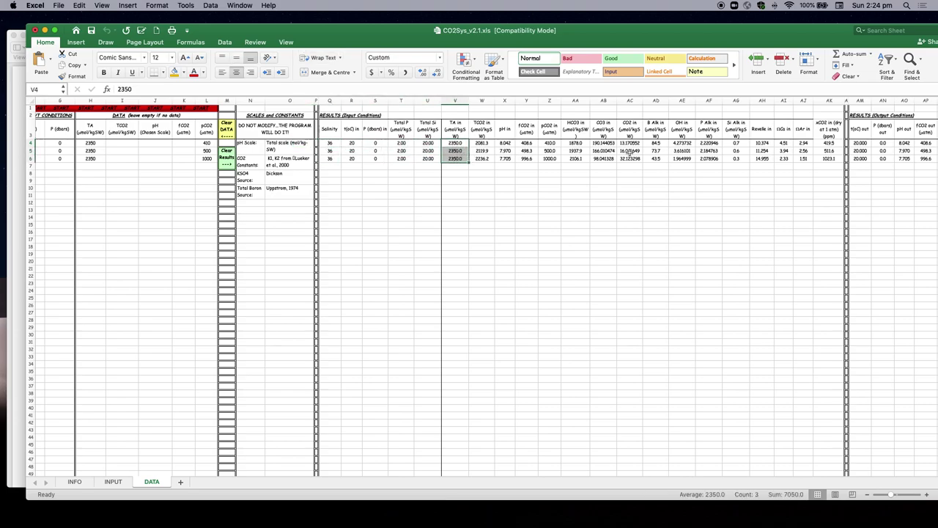
{"action": "left_click_drag", "start_coordinate": [549, 142], "coordinate": [549, 159]}
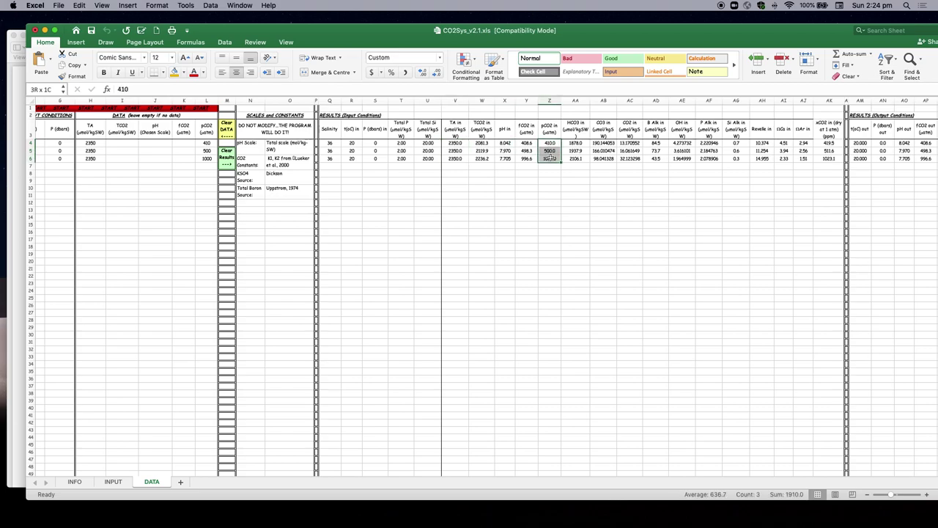
{"action": "left_click", "coordinate": [482, 144]}
{"action": "left_click_drag", "start_coordinate": [482, 144], "coordinate": [482, 151]}
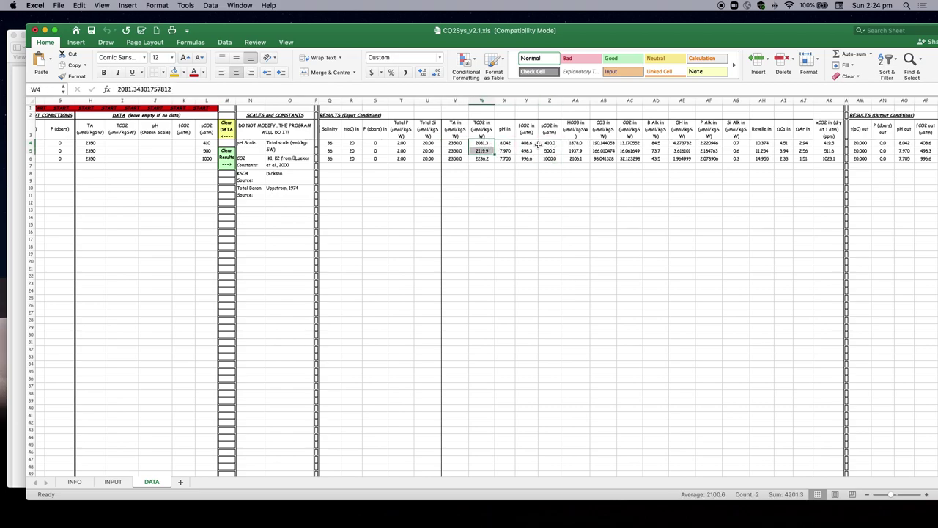
{"action": "left_click_drag", "start_coordinate": [511, 143], "coordinate": [505, 158]}
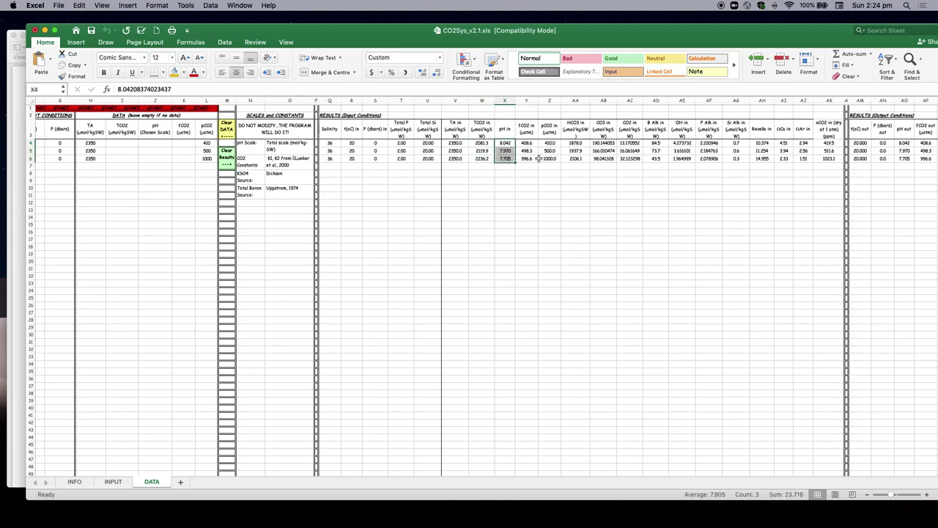
{"action": "left_click_drag", "start_coordinate": [764, 143], "coordinate": [803, 159]}
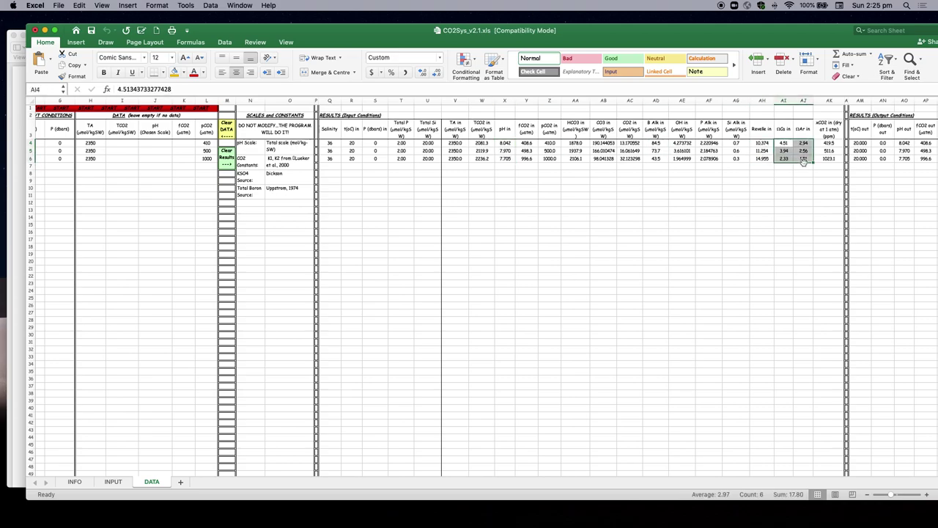
{"action": "scroll", "coordinate": [803, 161], "scroll_direction": "right", "scroll_amount": 8}
{"action": "scroll", "coordinate": [803, 163], "scroll_direction": "right", "scroll_amount": 4}
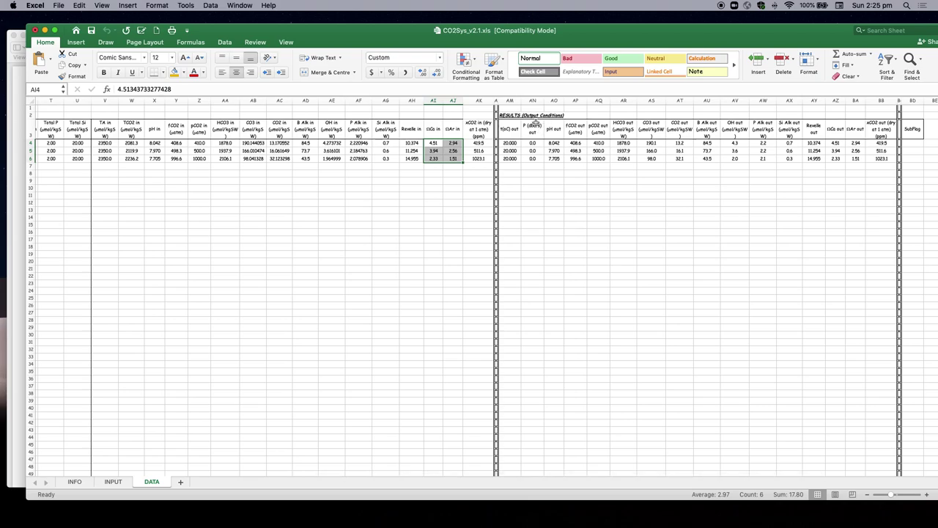
{"action": "scroll", "coordinate": [384, 153], "scroll_direction": "left", "scroll_amount": 15}
{"action": "scroll", "coordinate": [384, 153], "scroll_direction": "left", "scroll_amount": 7}
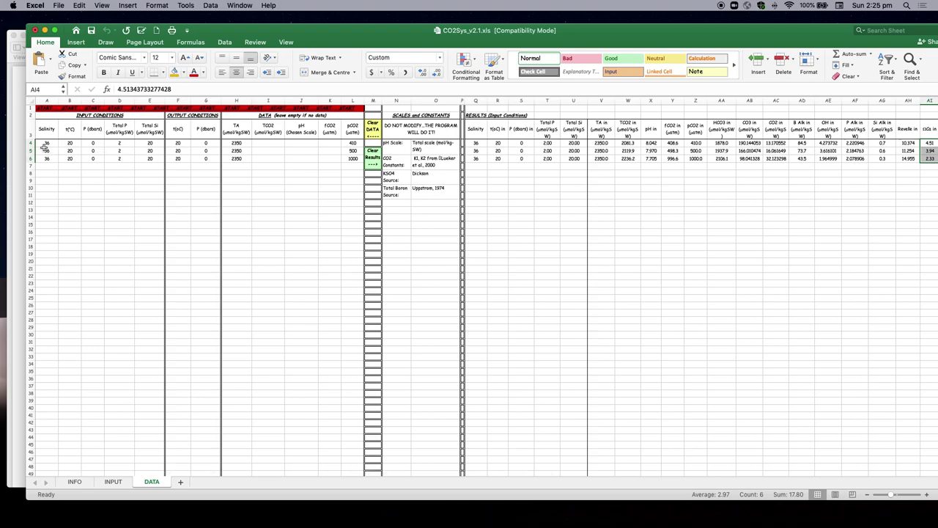
{"action": "scroll", "coordinate": [334, 161], "scroll_direction": "right", "scroll_amount": 20}
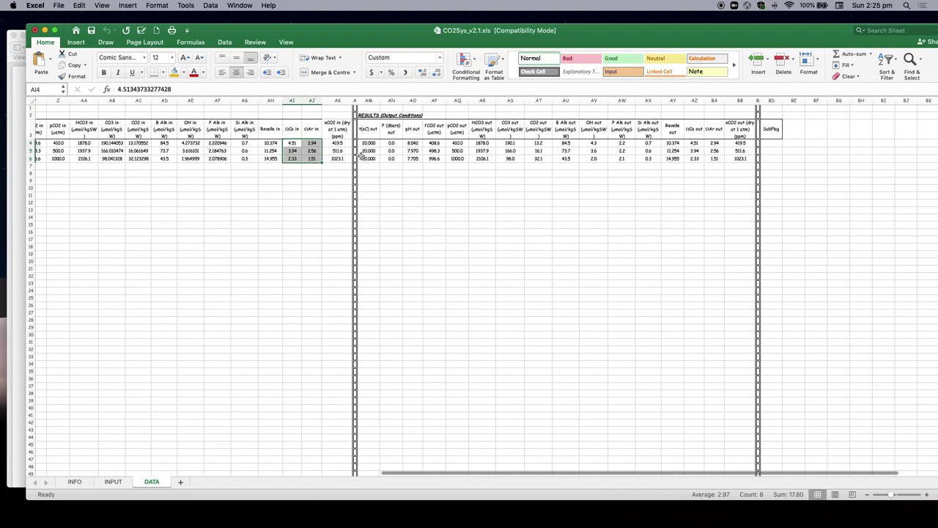
Step: Review the output-condition results across the three sample rows
{"action": "left_click_drag", "start_coordinate": [370, 142], "coordinate": [463, 159]}
{"action": "left_click_drag", "start_coordinate": [614, 170], "coordinate": [754, 166]}
{"action": "scroll", "coordinate": [540, 193], "scroll_direction": "right", "scroll_amount": 2}
{"action": "scroll", "coordinate": [541, 191], "scroll_direction": "left", "scroll_amount": 4}
{"action": "scroll", "coordinate": [541, 191], "scroll_direction": "left", "scroll_amount": 5}
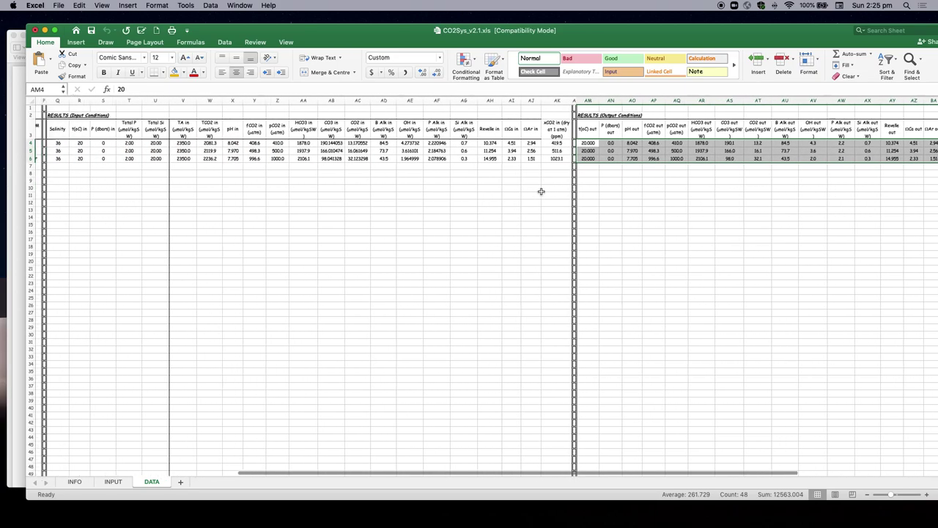
Step: Select rows 4–7 from column A to BD and clear the example samples and results
{"action": "left_click_drag", "start_coordinate": [209, 142], "coordinate": [558, 159]}
{"action": "scroll", "coordinate": [572, 189], "scroll_direction": "right", "scroll_amount": 4}
{"action": "scroll", "coordinate": [573, 189], "scroll_direction": "right", "scroll_amount": 1}
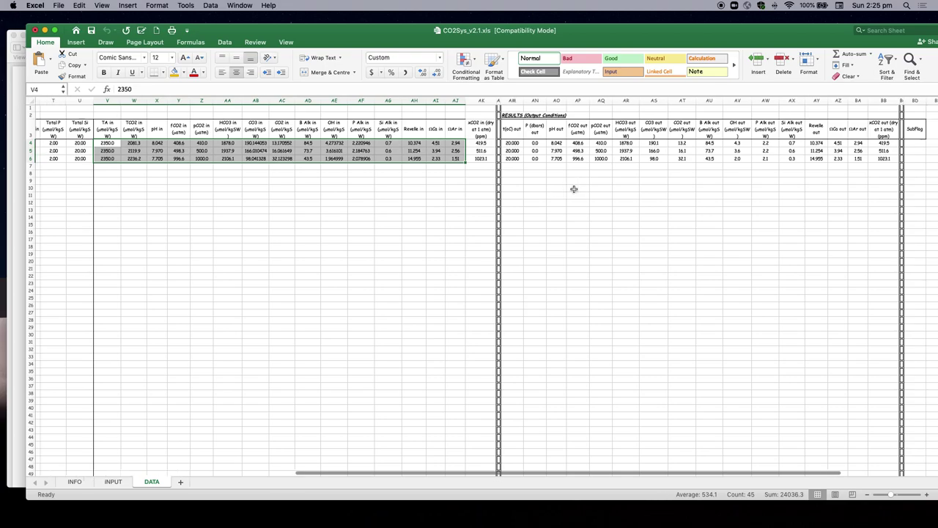
{"action": "scroll", "coordinate": [575, 189], "scroll_direction": "left", "scroll_amount": 2}
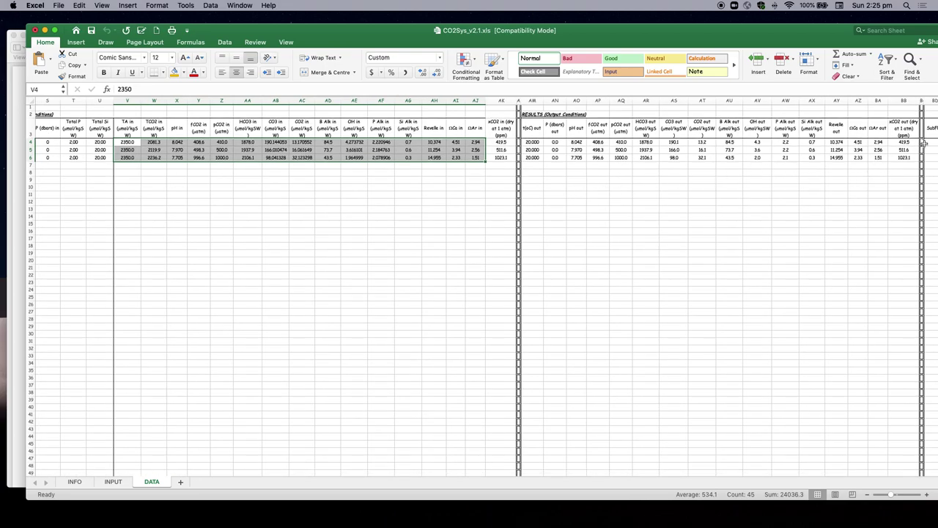
{"action": "left_click_drag", "start_coordinate": [918, 142], "coordinate": [532, 157]}
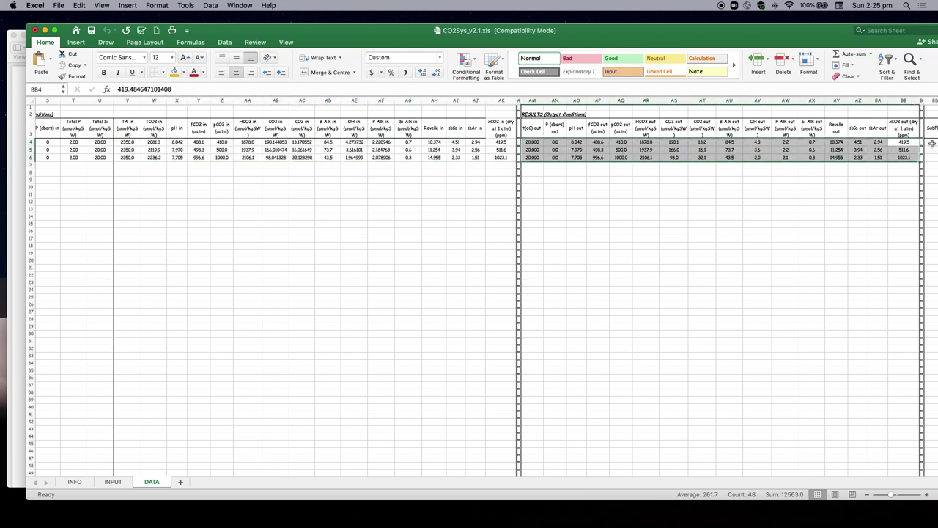
{"action": "left_click_drag", "start_coordinate": [905, 143], "coordinate": [48, 157]}
{"action": "scroll", "coordinate": [49, 156], "scroll_direction": "right", "scroll_amount": 15}
{"action": "scroll", "coordinate": [168, 175], "scroll_direction": "left", "scroll_amount": 5}
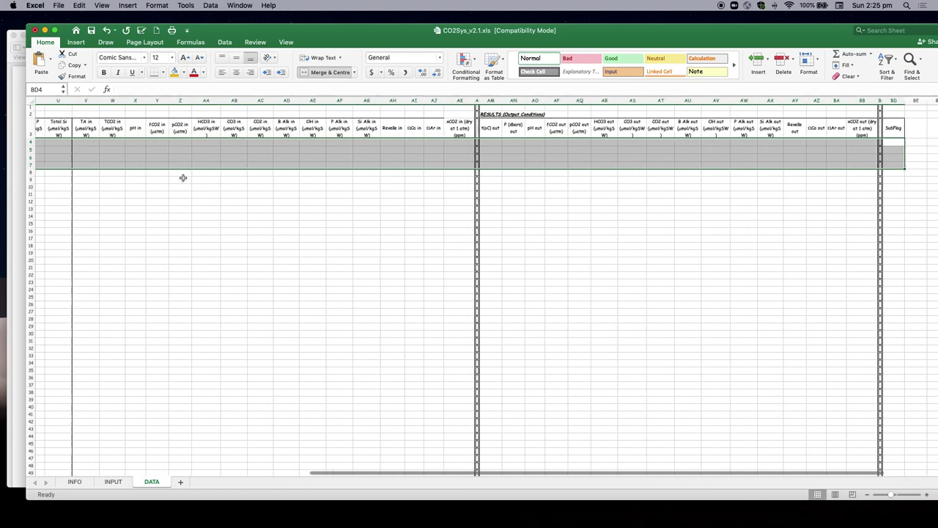
{"action": "scroll", "coordinate": [182, 177], "scroll_direction": "left", "scroll_amount": 10}
{"action": "left_click", "coordinate": [50, 144]}
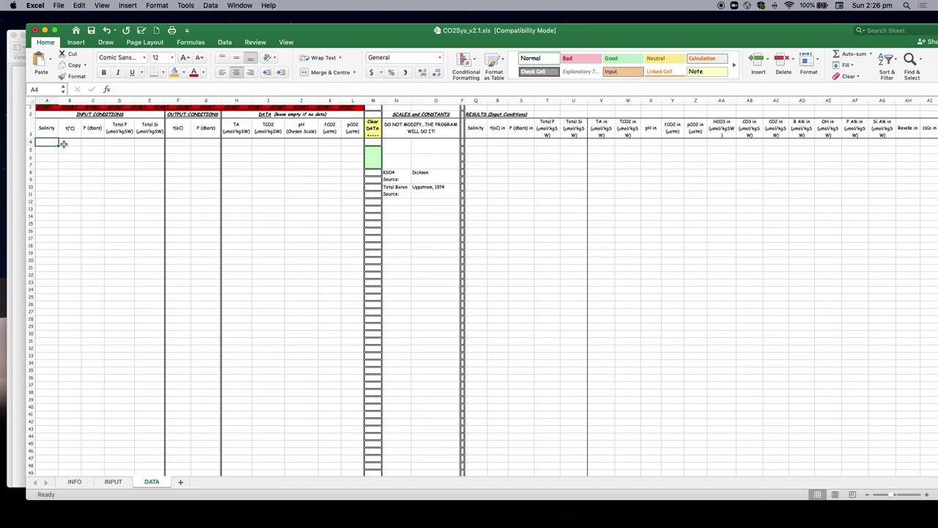
Step: Fill A4:E4 with salinity 35.5, temperature 25 °C, pressure 0 dbar, total P 2 and total Si 25
{"action": "type", "text": "35.5"}
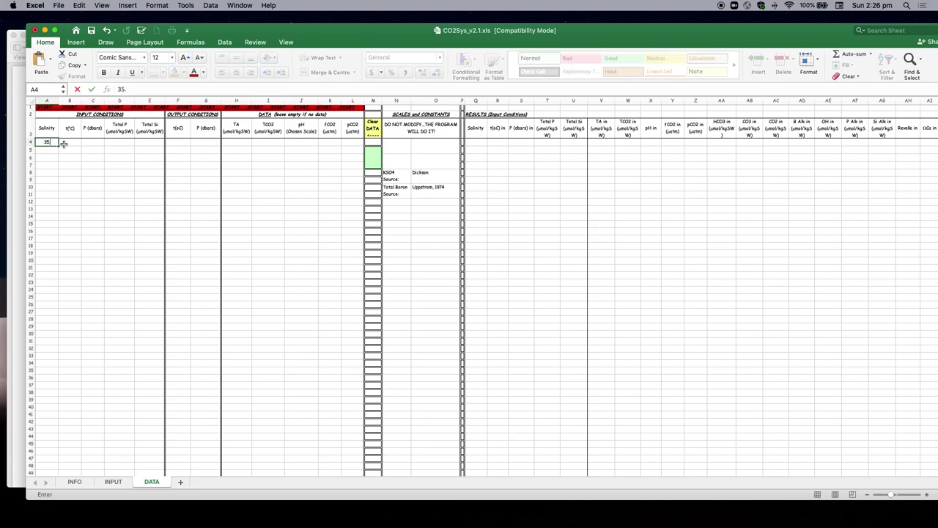
{"action": "left_click", "coordinate": [64, 144]}
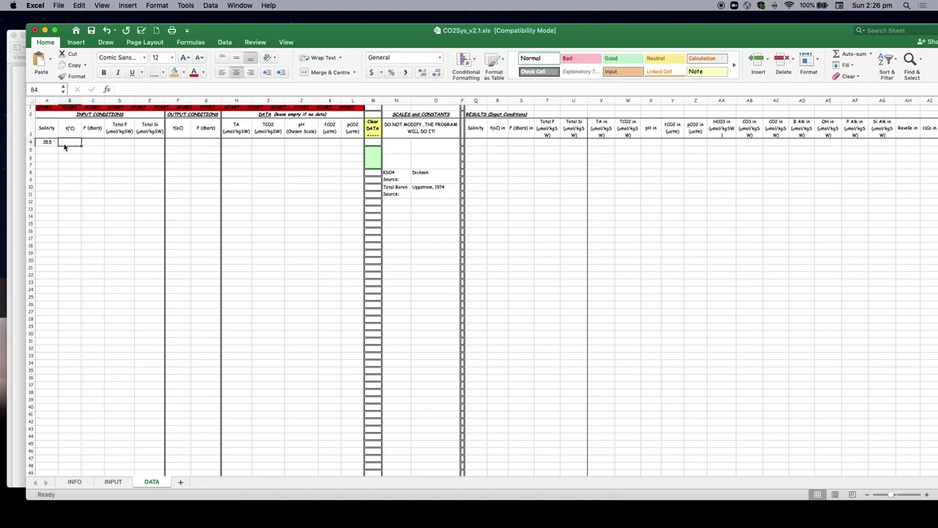
{"action": "type", "text": "2"}
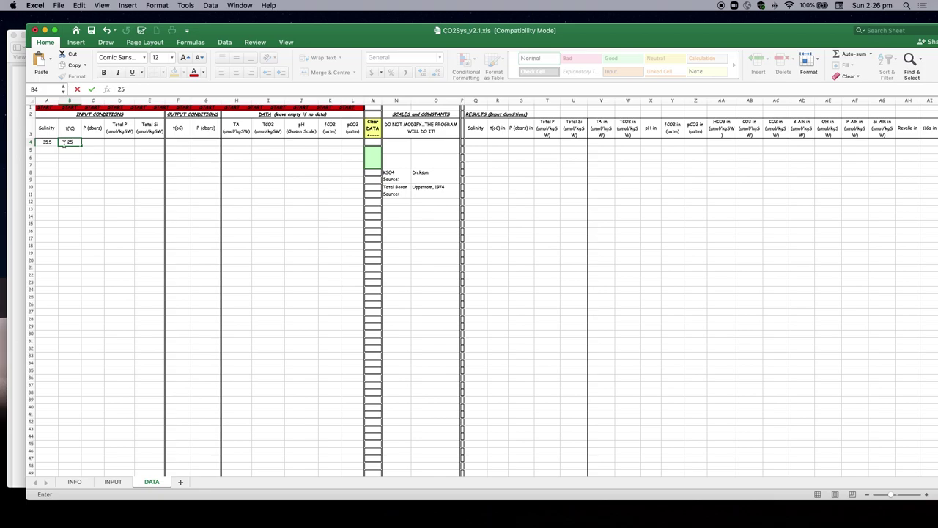
{"action": "type", "text": "5"}
{"action": "key", "text": "Tab"}
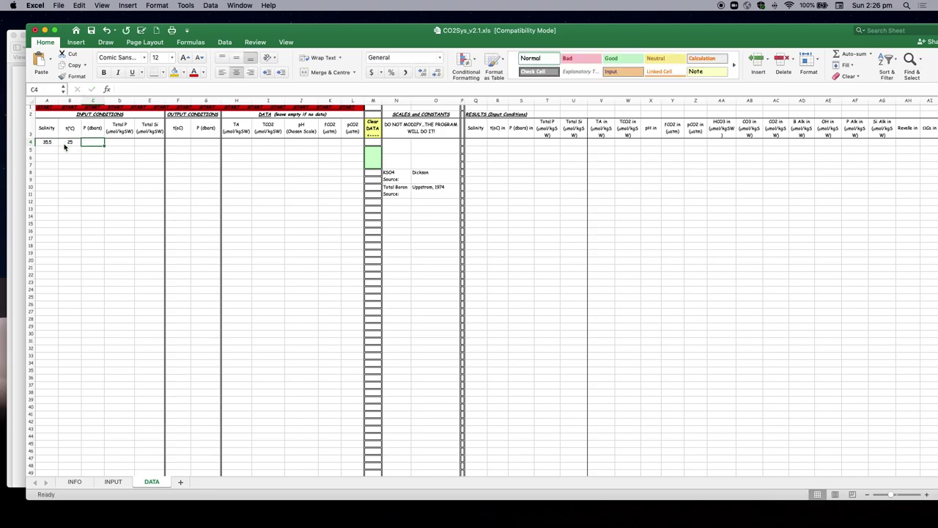
{"action": "type", "text": "0"}
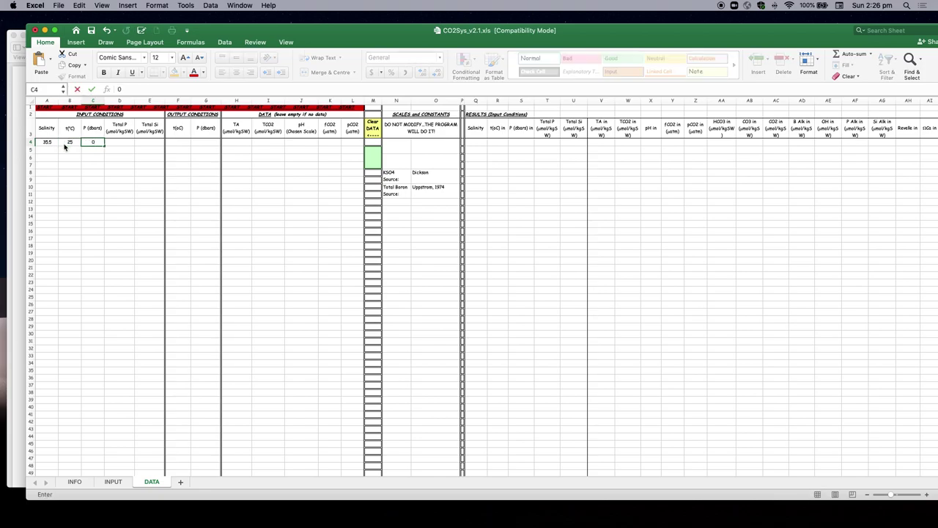
{"action": "key", "text": "Tab"}
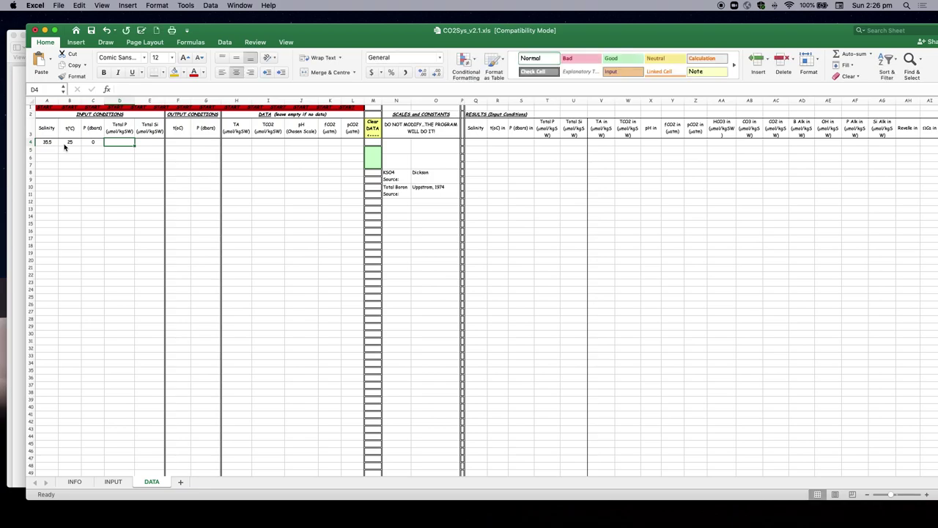
{"action": "type", "text": "2"}
{"action": "key", "text": "Tab"}
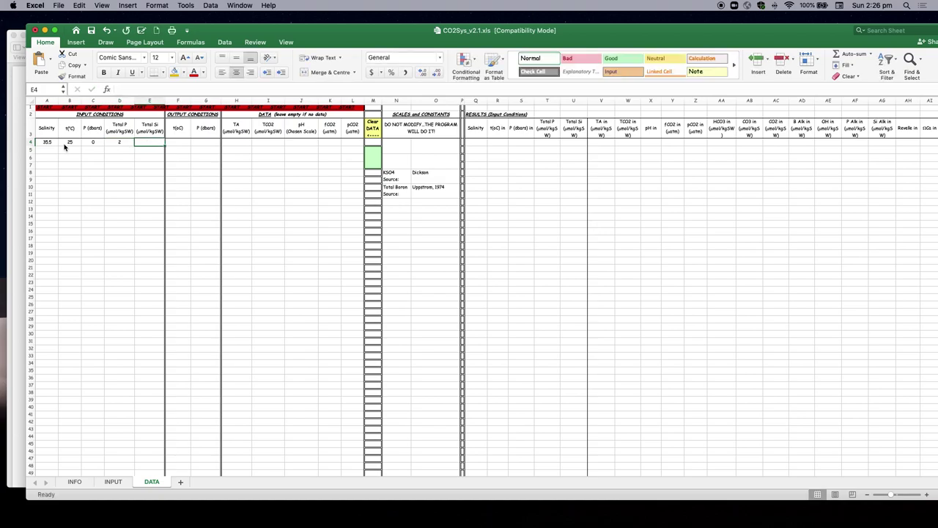
{"action": "type", "text": "25"}
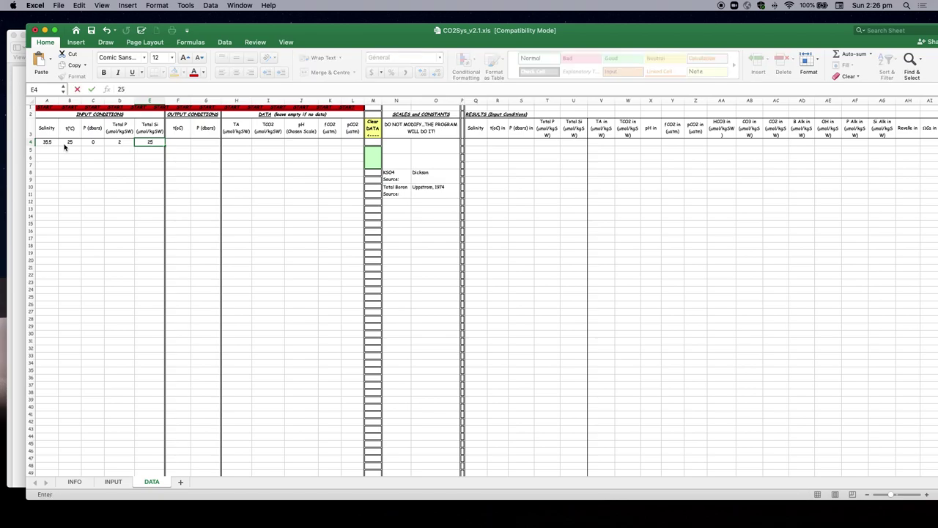
{"action": "key", "text": "Tab"}
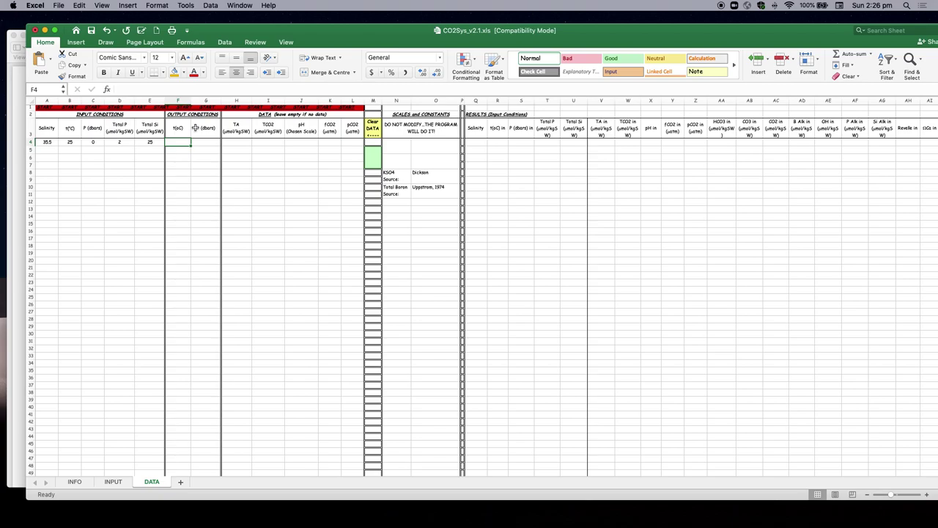
Step: Enter output conditions of 5 °C and 1000 dbar for the row 4 sample
{"action": "type", "text": "5"}
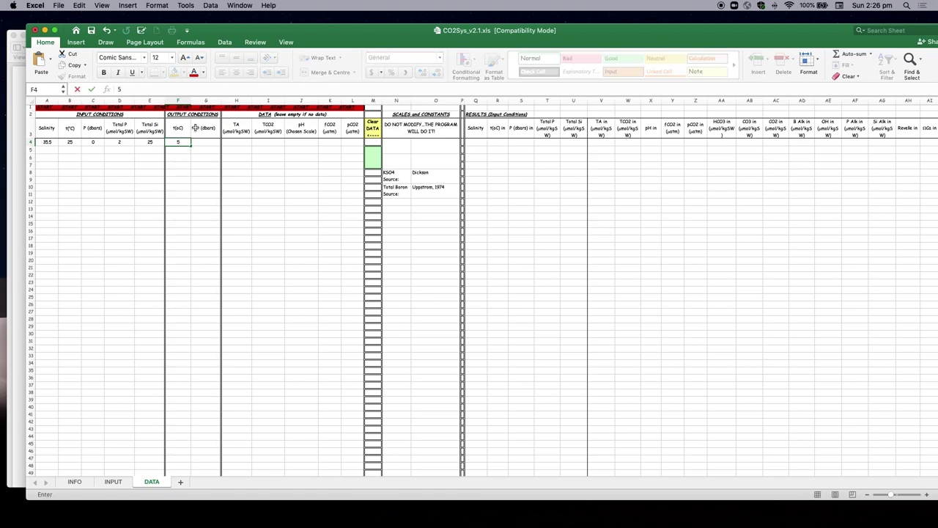
{"action": "key", "text": "Tab"}
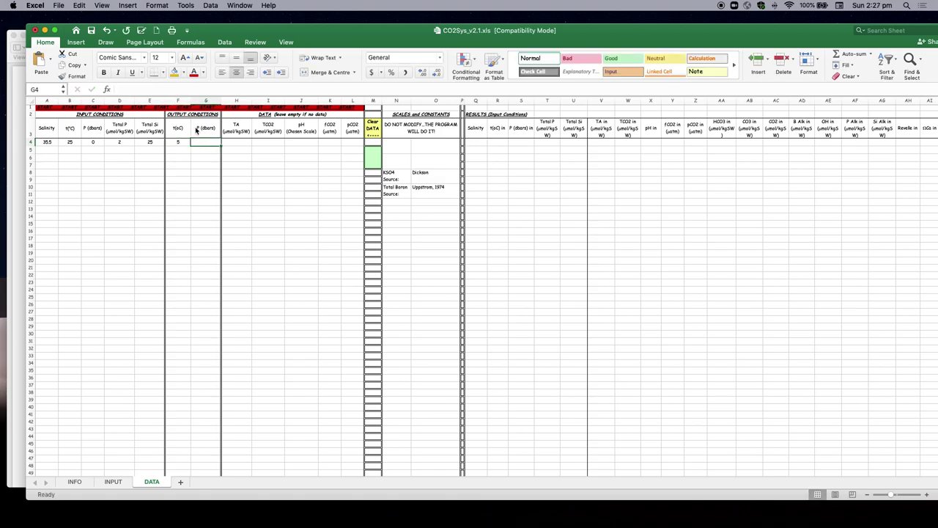
{"action": "type", "text": "100"}
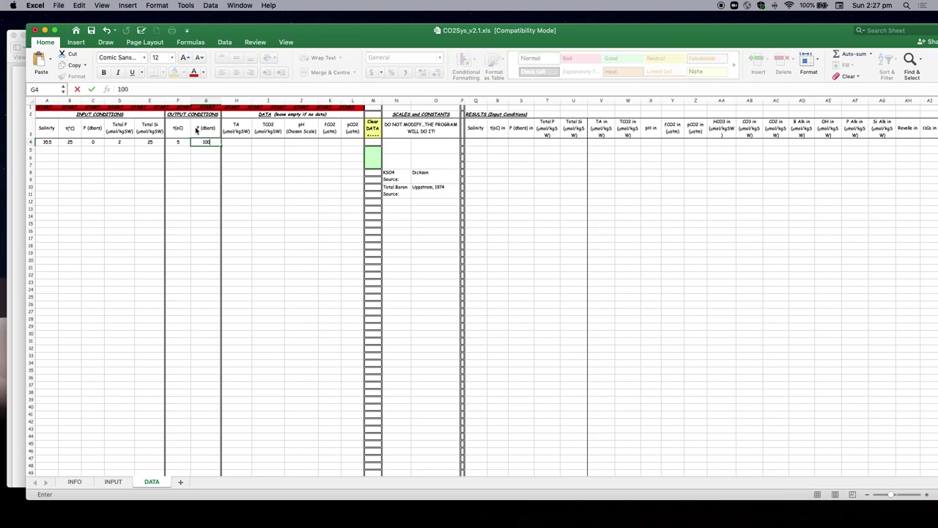
{"action": "type", "text": "0"}
{"action": "left_click", "coordinate": [239, 143]}
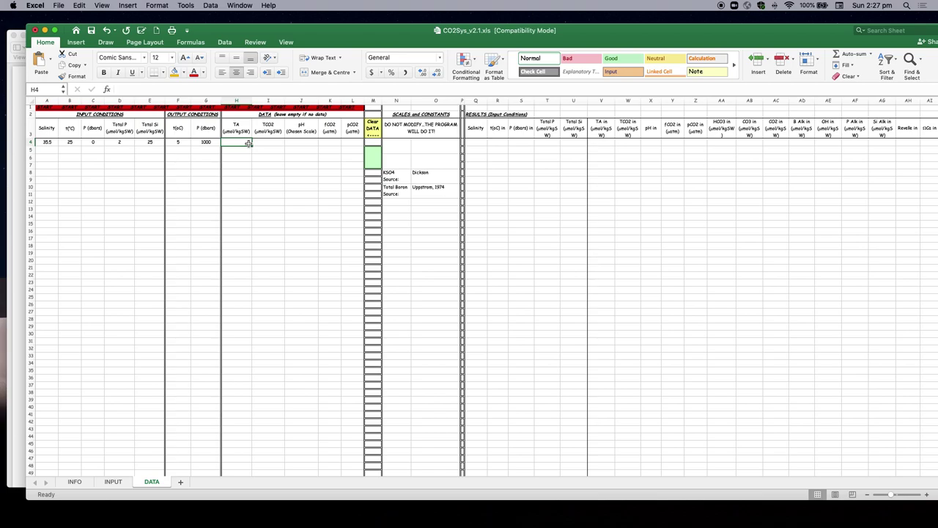
Step: Enter total alkalinity 2360 and total CO2 2200 in H4 and I4
{"action": "type", "text": "2360"}
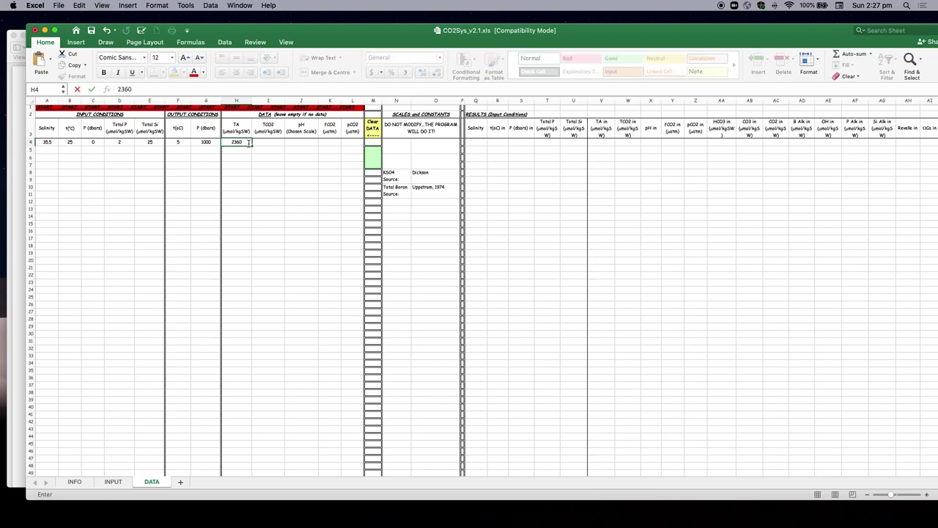
{"action": "key", "text": "Tab"}
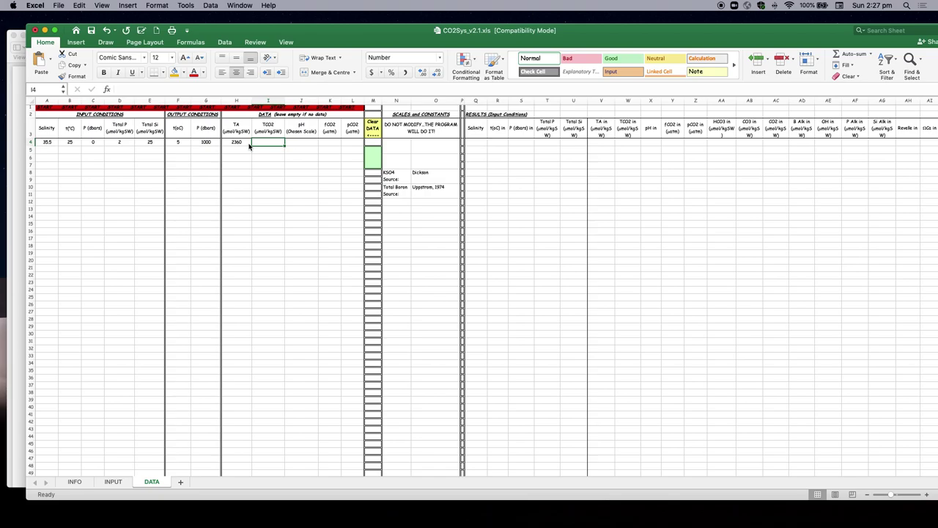
{"action": "type", "text": "2"}
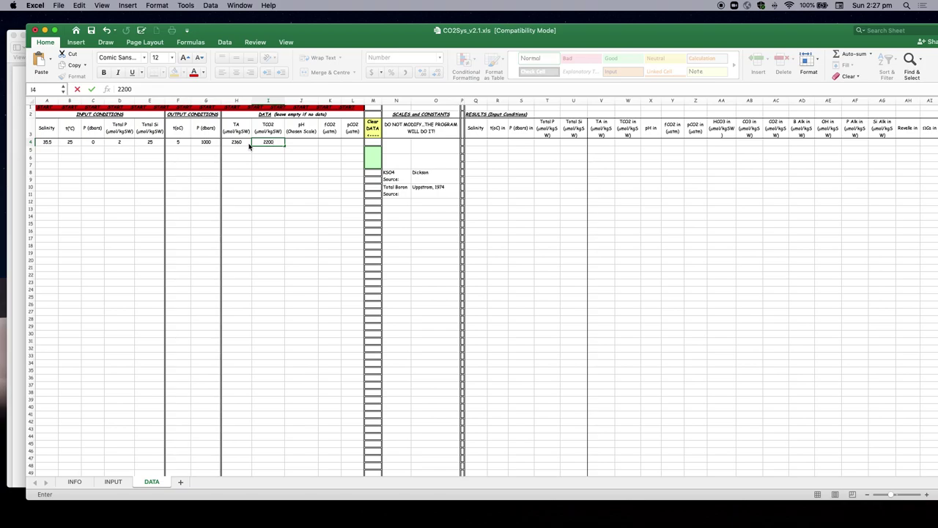
{"action": "type", "text": "200"}
{"action": "left_click", "coordinate": [208, 168]}
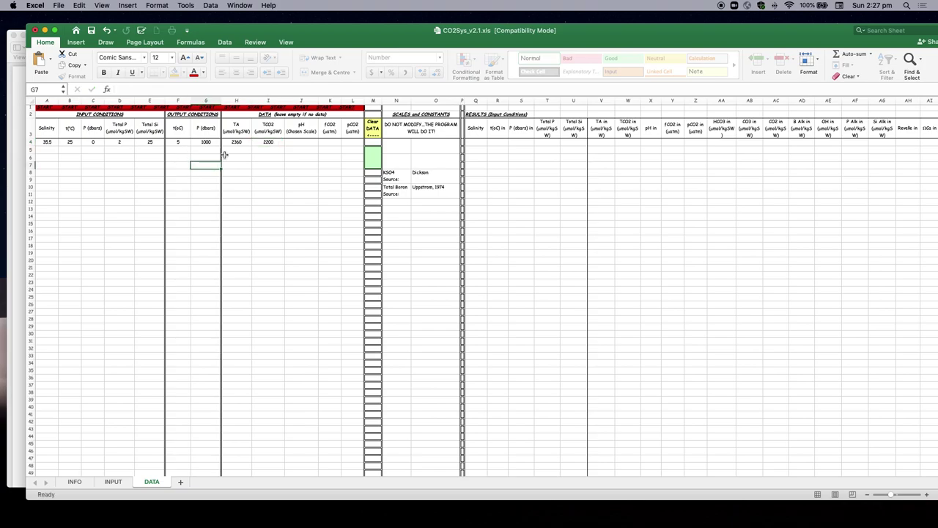
Step: Run the CO2Sys macro and accept both Check Point prompts to compute row 4's results
{"action": "left_click", "coordinate": [246, 116]}
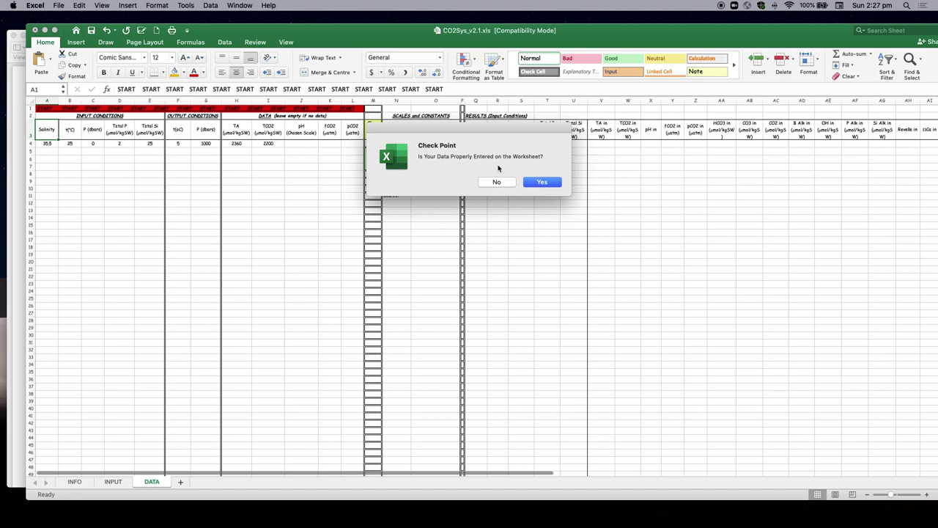
{"action": "left_click", "coordinate": [551, 183]}
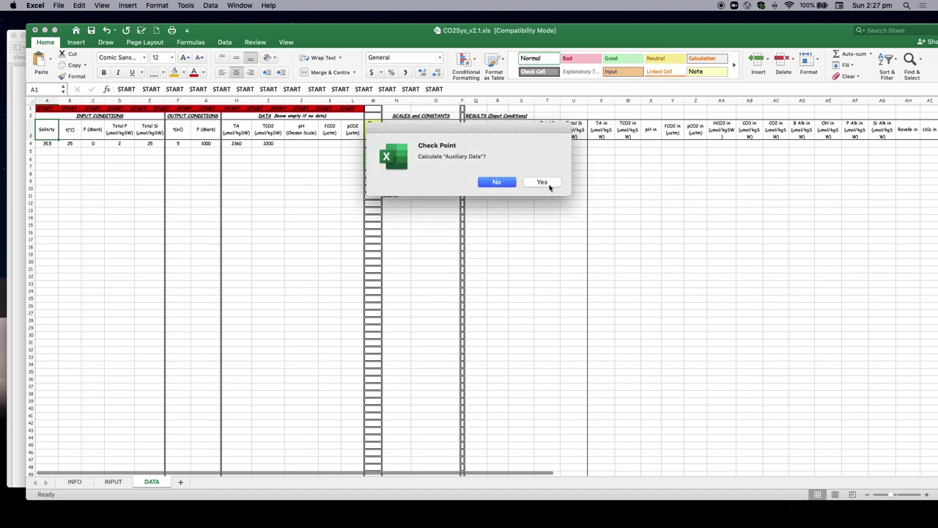
{"action": "left_click", "coordinate": [542, 182]}
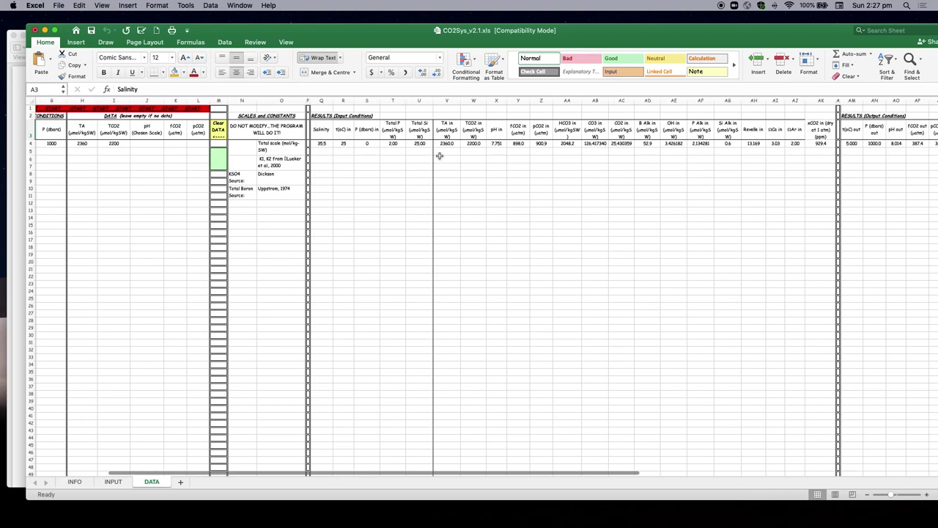
{"action": "left_click_drag", "start_coordinate": [217, 143], "coordinate": [691, 143]}
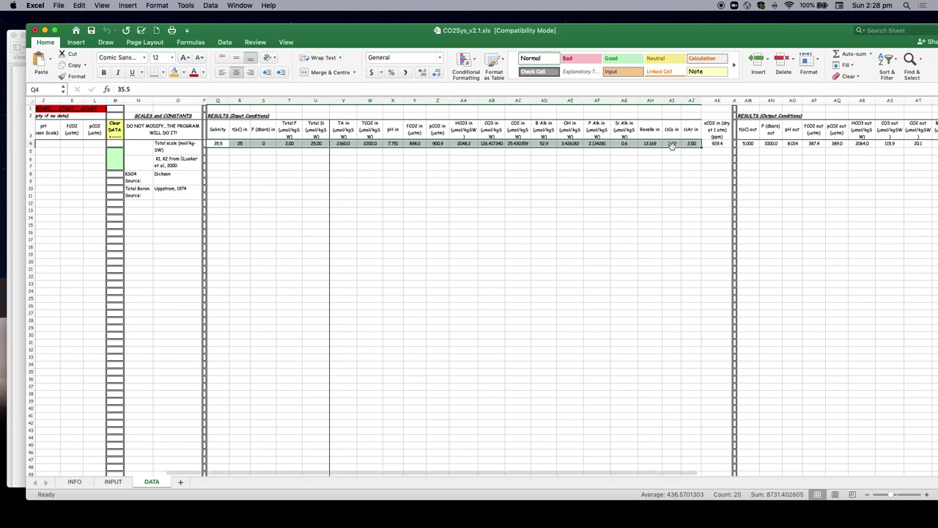
{"action": "scroll", "coordinate": [415, 146], "scroll_direction": "left", "scroll_amount": 10}
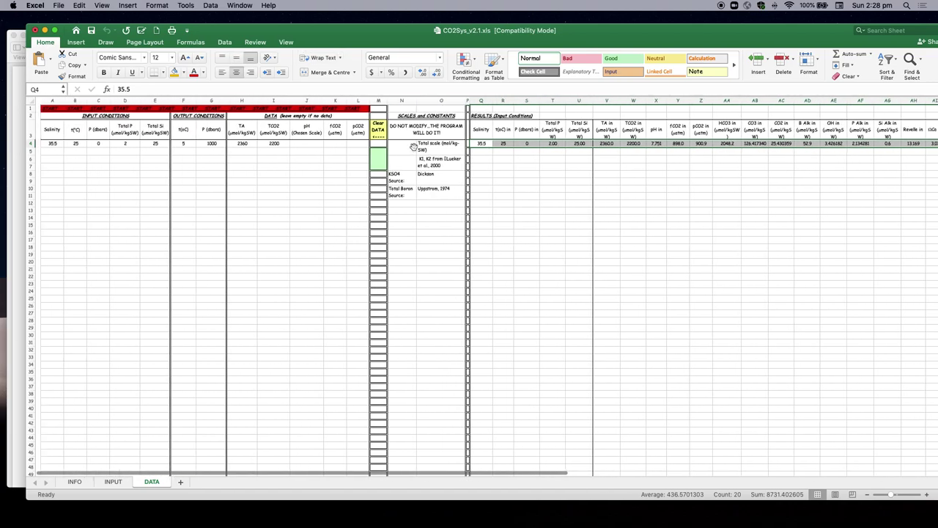
{"action": "scroll", "coordinate": [645, 156], "scroll_direction": "right", "scroll_amount": 5}
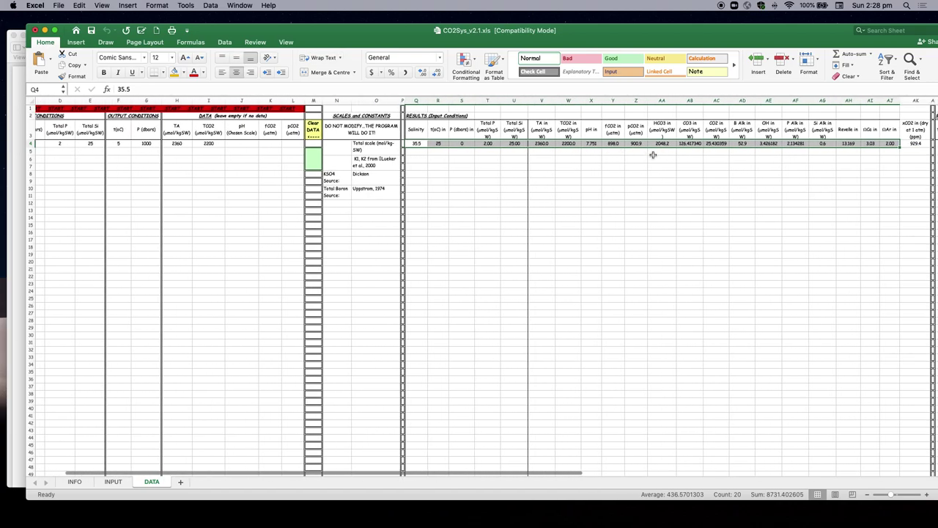
{"action": "scroll", "coordinate": [620, 156], "scroll_direction": "right", "scroll_amount": 2}
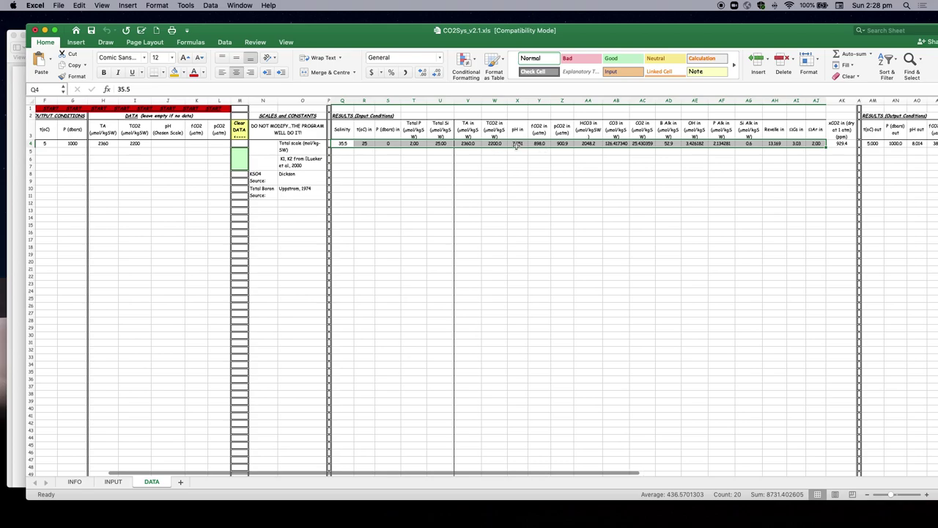
{"action": "scroll", "coordinate": [511, 147], "scroll_direction": "right", "scroll_amount": 2}
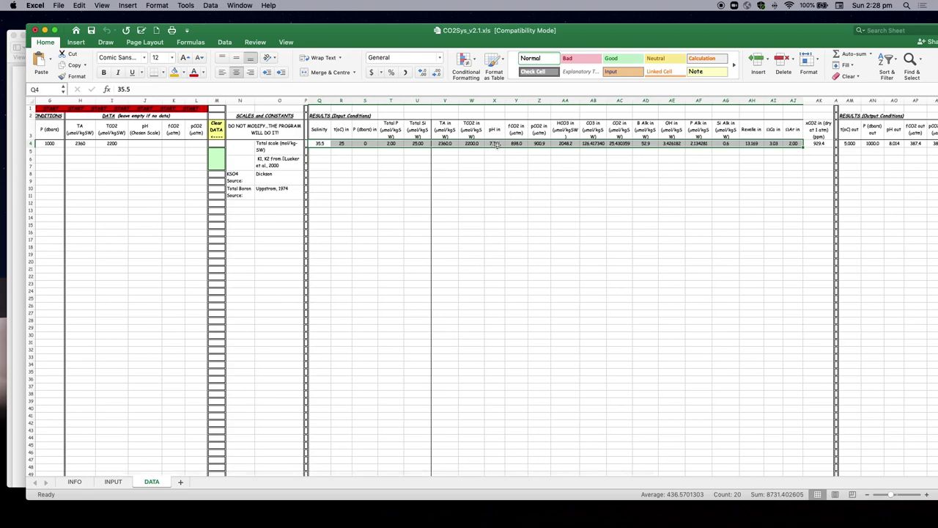
{"action": "left_click", "coordinate": [495, 144]}
{"action": "scroll", "coordinate": [536, 154], "scroll_direction": "right", "scroll_amount": 4}
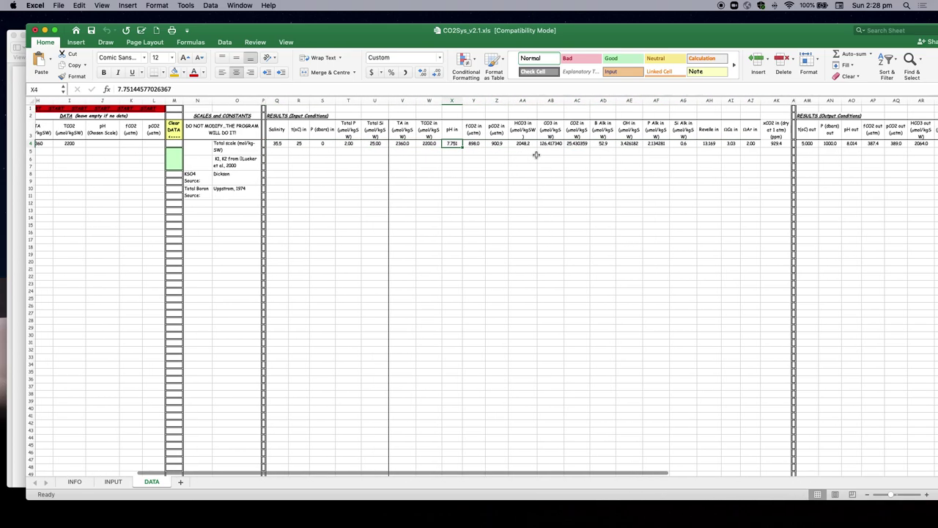
{"action": "scroll", "coordinate": [556, 155], "scroll_direction": "right", "scroll_amount": 3}
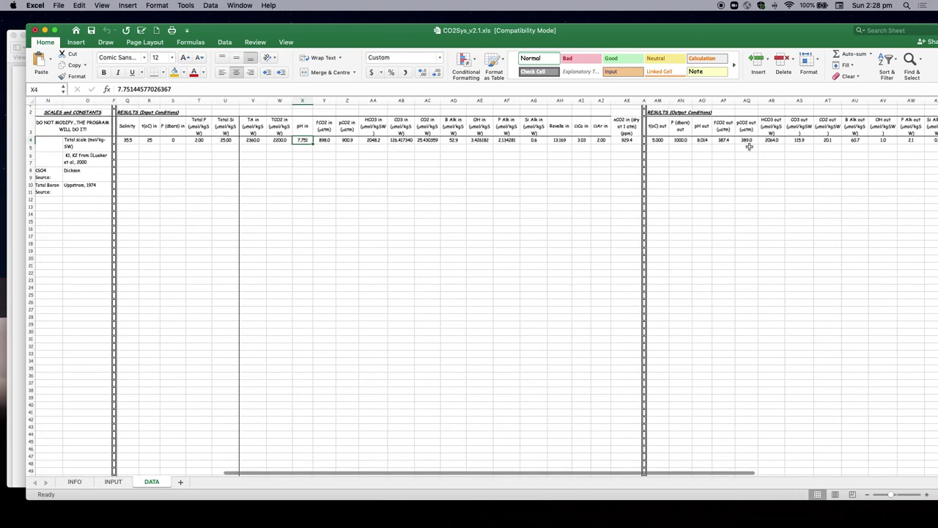
{"action": "scroll", "coordinate": [732, 145], "scroll_direction": "right", "scroll_amount": 2}
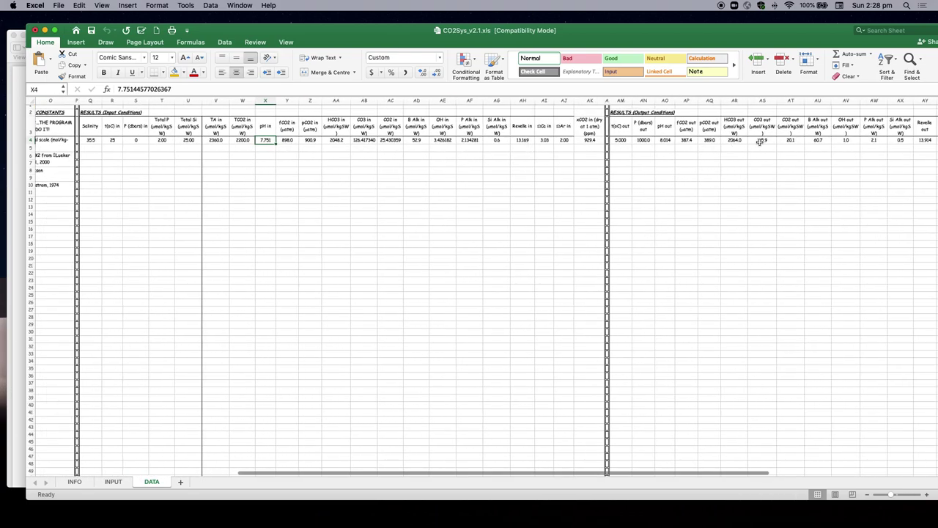
{"action": "scroll", "coordinate": [786, 145], "scroll_direction": "right", "scroll_amount": 2}
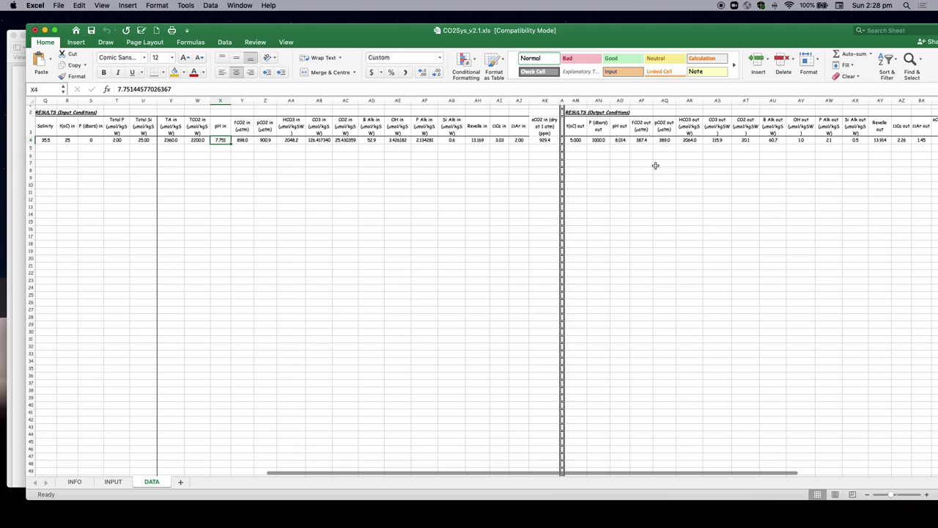
{"action": "left_click", "coordinate": [621, 140]}
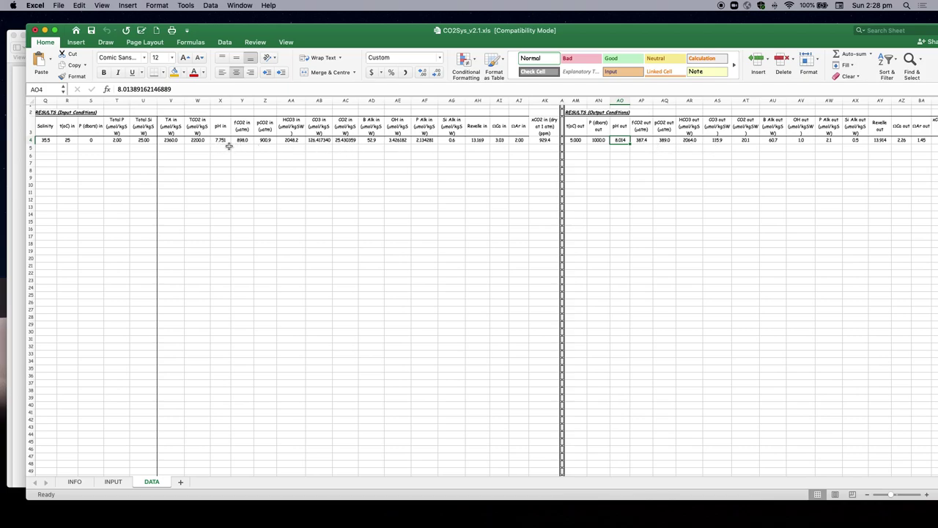
{"action": "scroll", "coordinate": [423, 171], "scroll_direction": "right", "scroll_amount": 2}
{"action": "scroll", "coordinate": [423, 171], "scroll_direction": "right", "scroll_amount": 2}
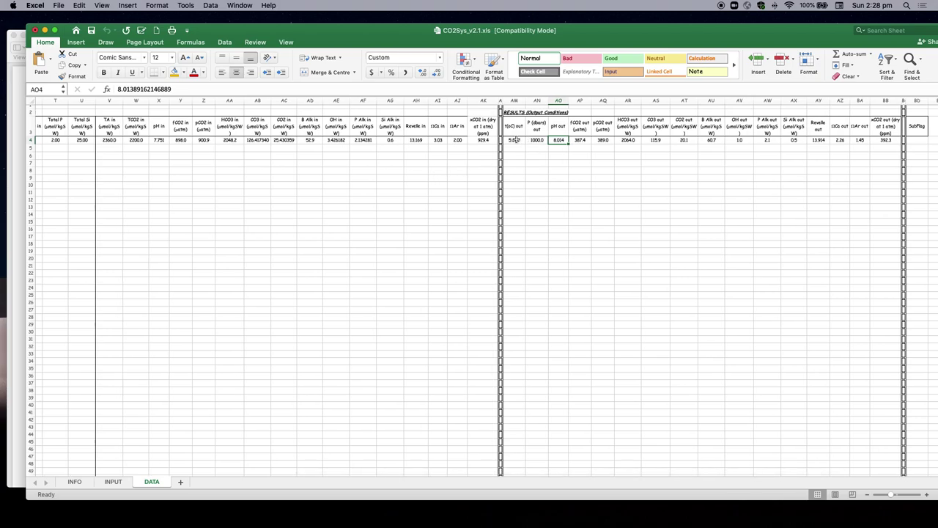
{"action": "left_click_drag", "start_coordinate": [514, 139], "coordinate": [861, 141]}
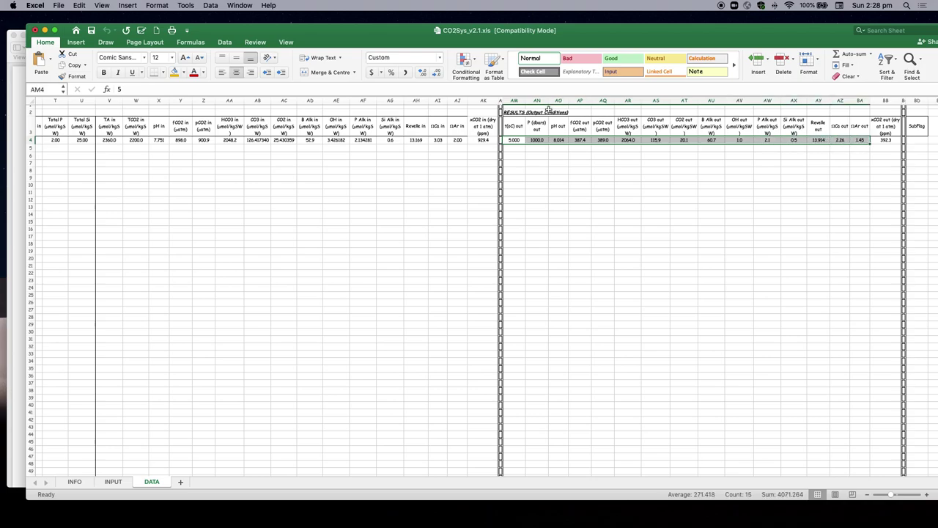
{"action": "scroll", "coordinate": [556, 128], "scroll_direction": "down", "scroll_amount": 1}
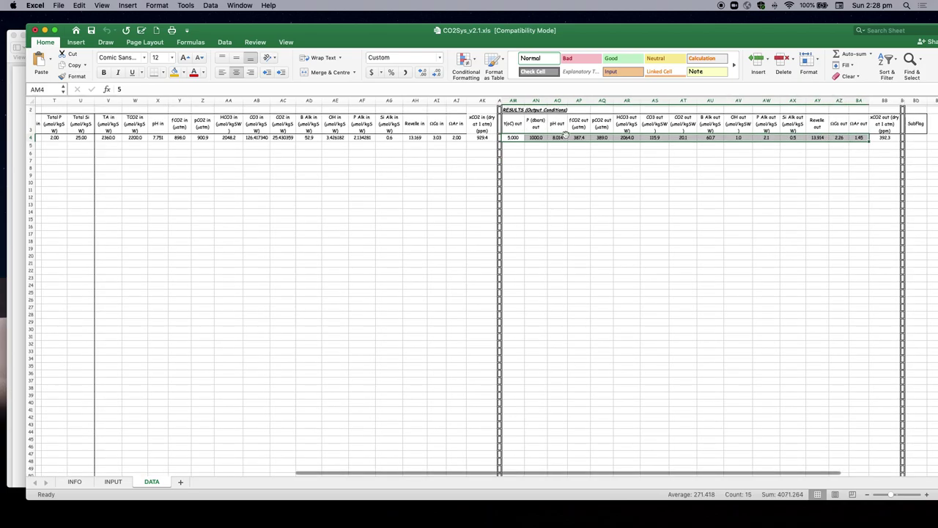
{"action": "scroll", "coordinate": [564, 134], "scroll_direction": "left", "scroll_amount": 15}
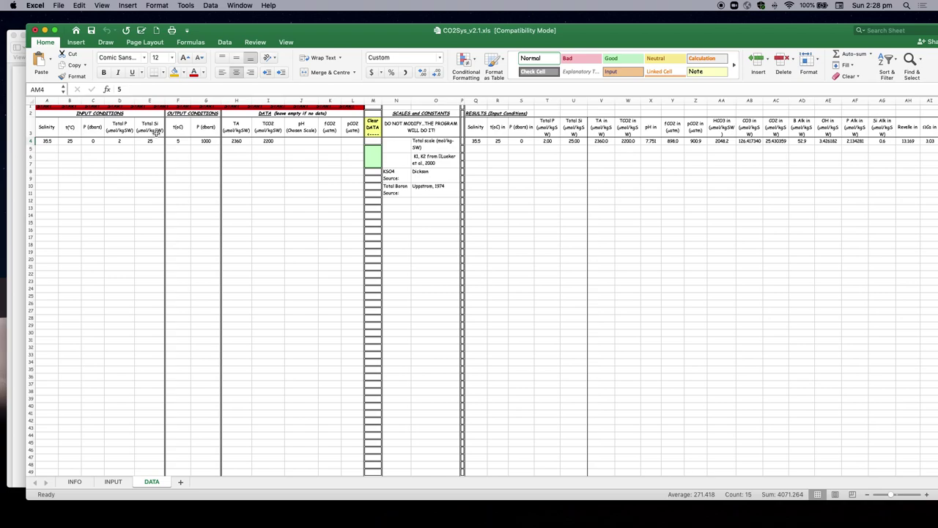
{"action": "scroll", "coordinate": [156, 149], "scroll_direction": "up", "scroll_amount": 1}
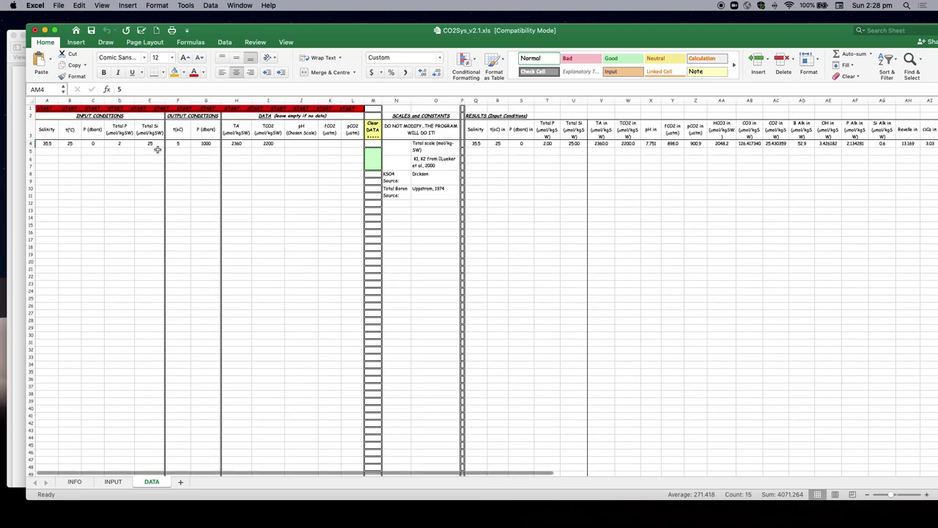